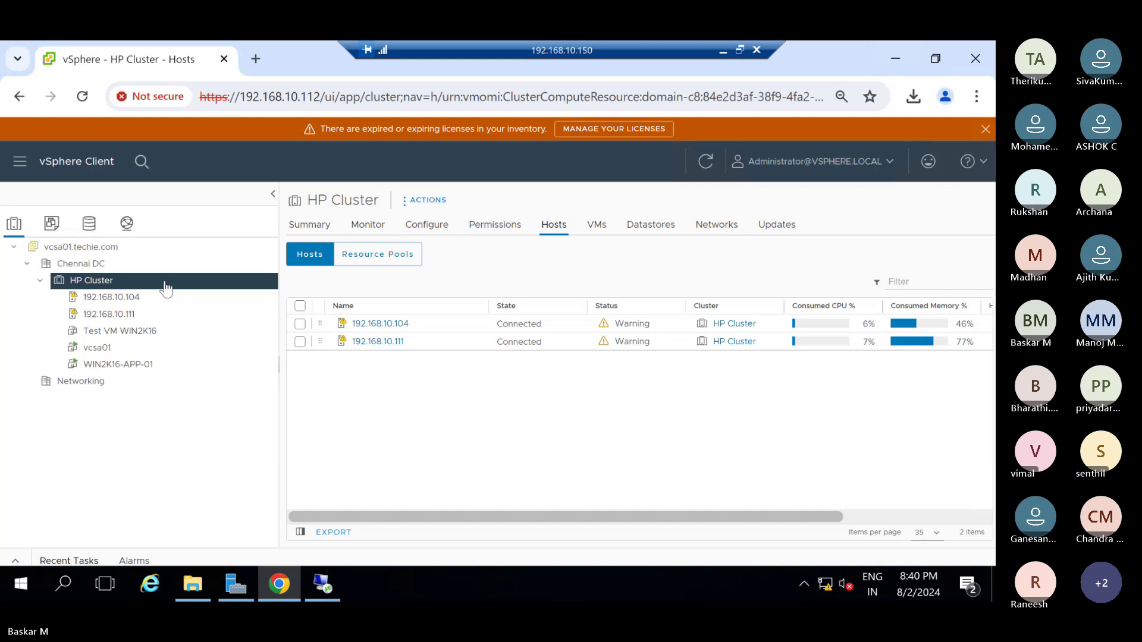
Step: Show the hosts and clusters lists of the Chennai DC datacenter and check which columns the host list offers
{"action": "left_click", "coordinate": [141, 267]}
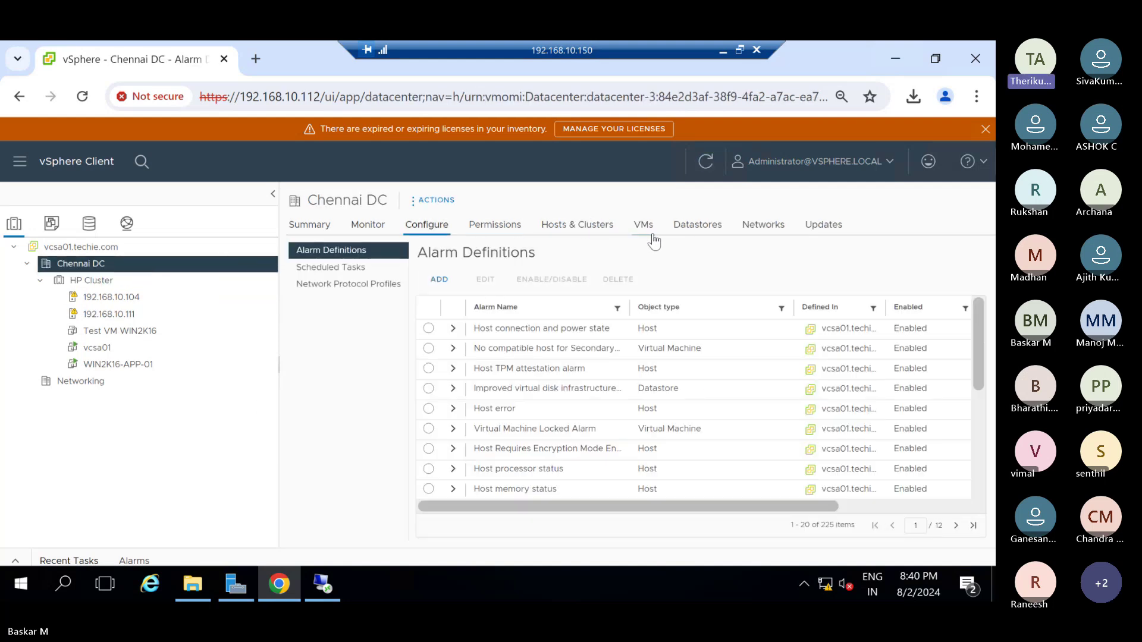
{"action": "left_click", "coordinate": [605, 232]}
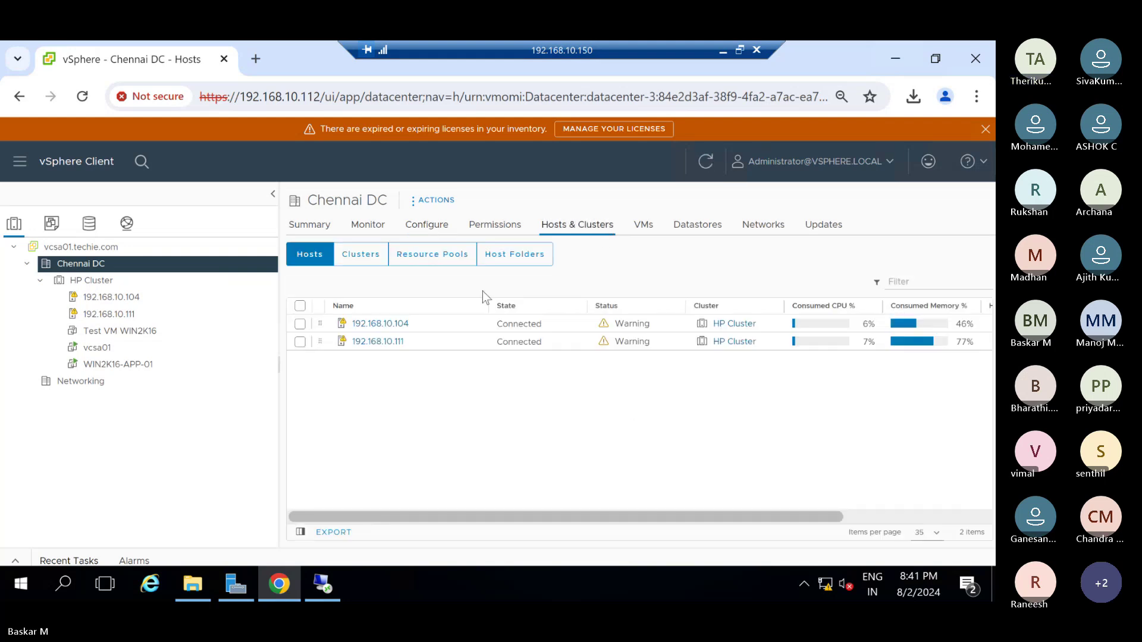
{"action": "left_click", "coordinate": [299, 532]}
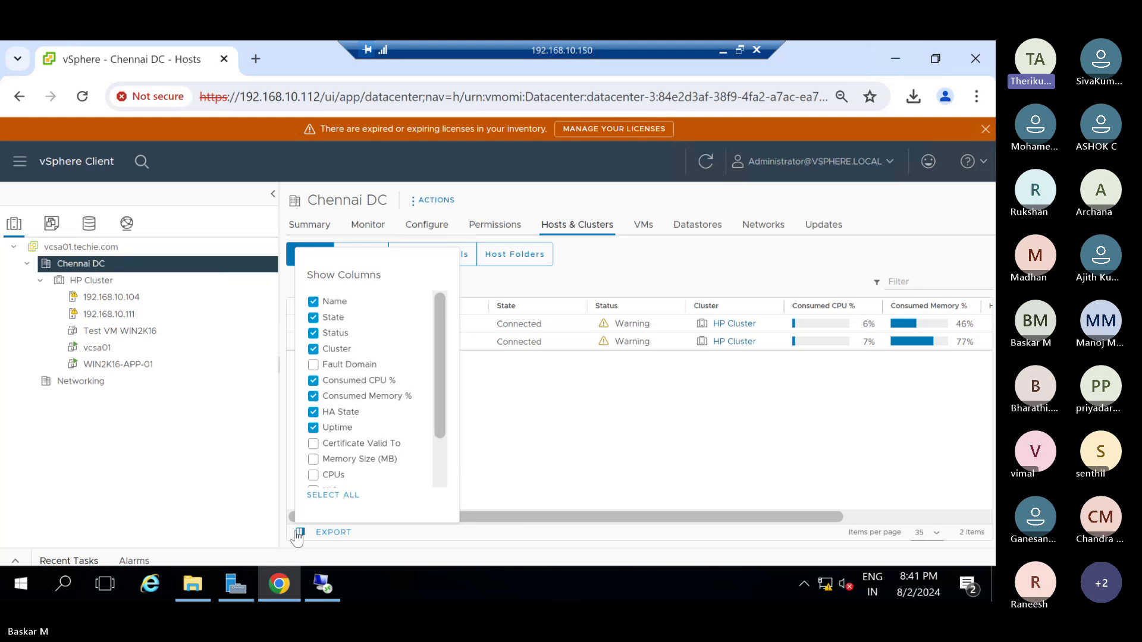
{"action": "left_click", "coordinate": [554, 438]}
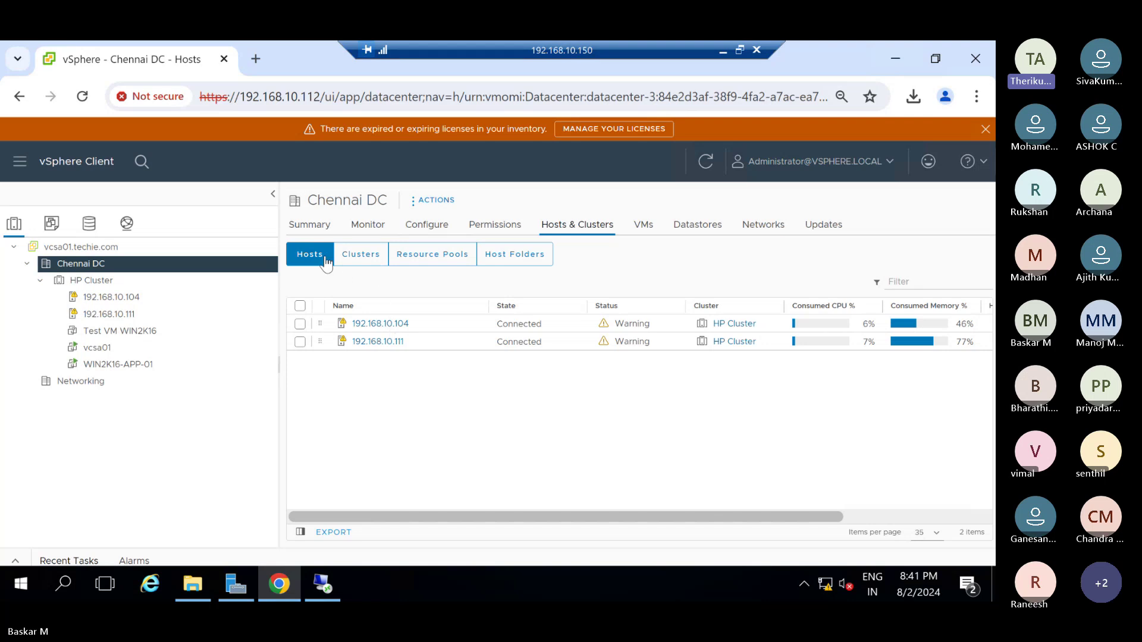
{"action": "left_click", "coordinate": [357, 263]}
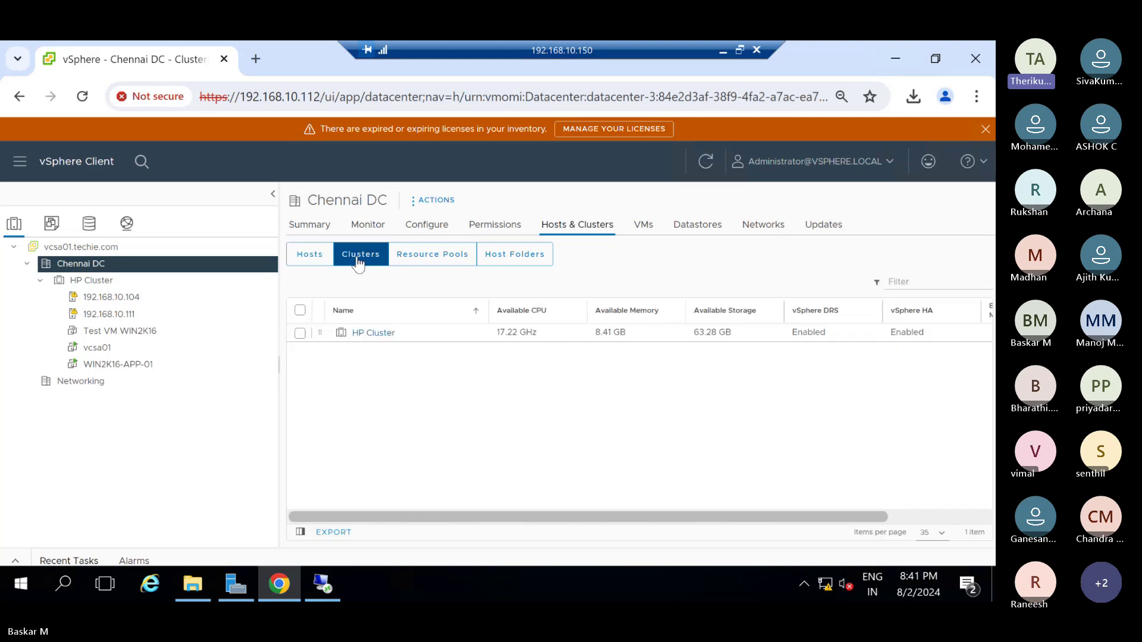
{"action": "left_click", "coordinate": [307, 256]}
Step: Add the Memory Size (MB), CPUs, NICs and Version columns to the Chennai DC host list
{"action": "left_click", "coordinate": [300, 532]}
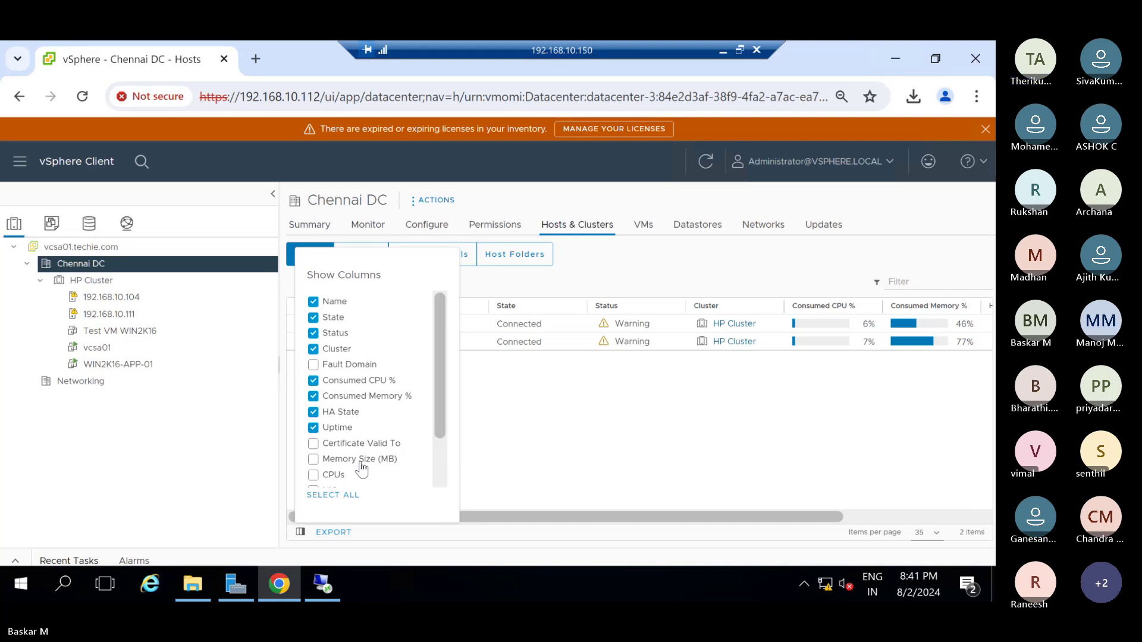
{"action": "scroll", "coordinate": [379, 428], "scroll_direction": "down", "scroll_amount": 1}
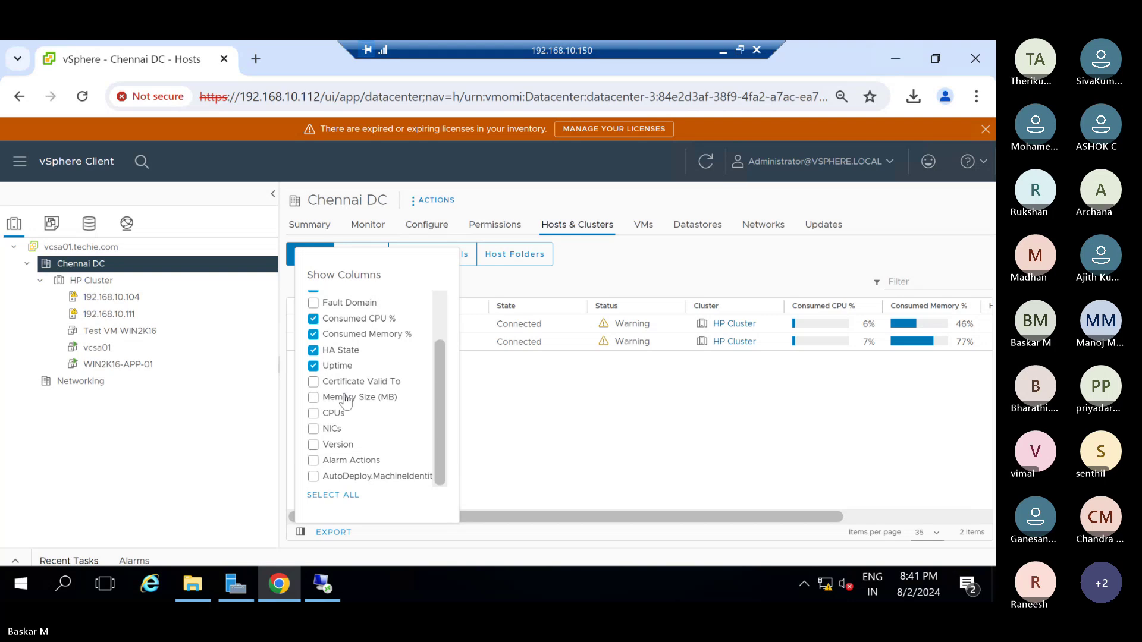
{"action": "left_click", "coordinate": [313, 397]}
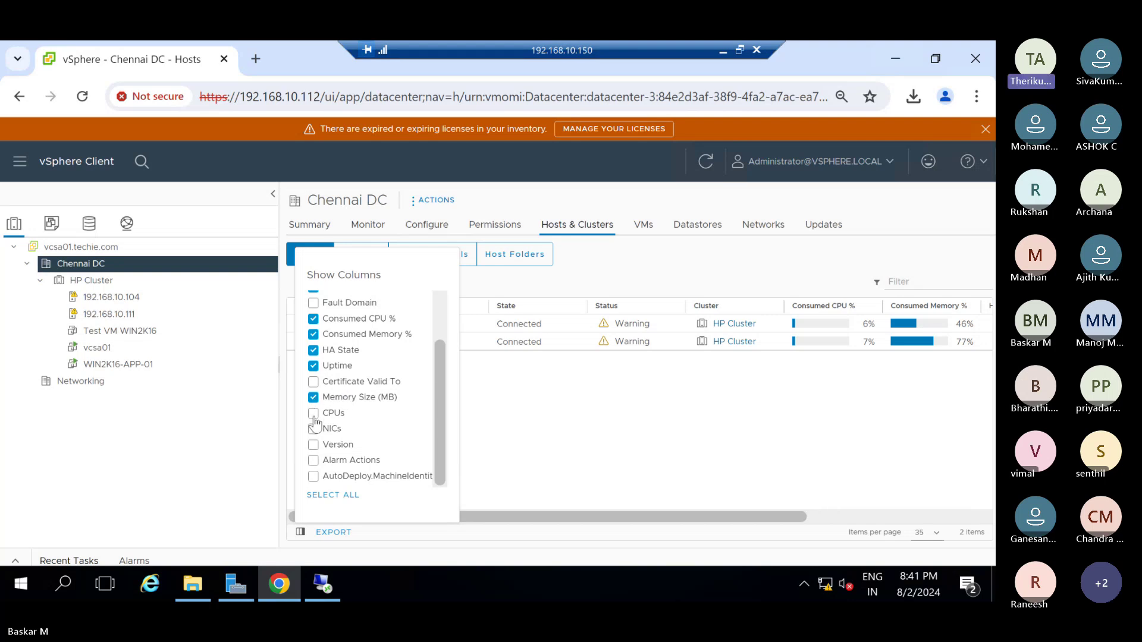
{"action": "left_click", "coordinate": [314, 413]}
{"action": "left_click", "coordinate": [313, 428]}
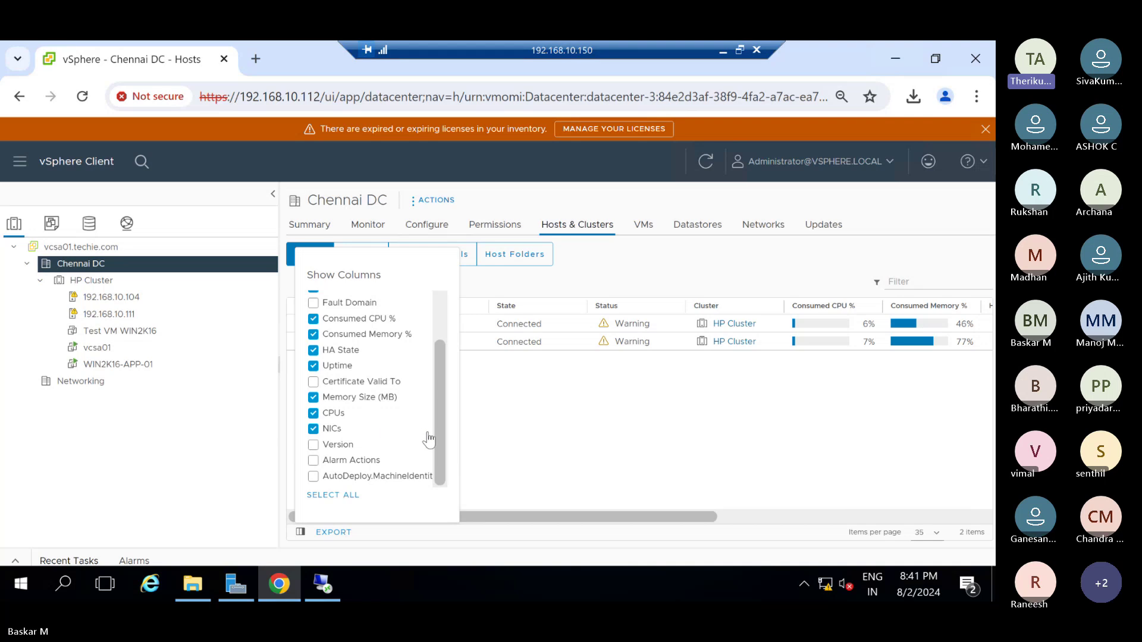
{"action": "left_click", "coordinate": [314, 446]}
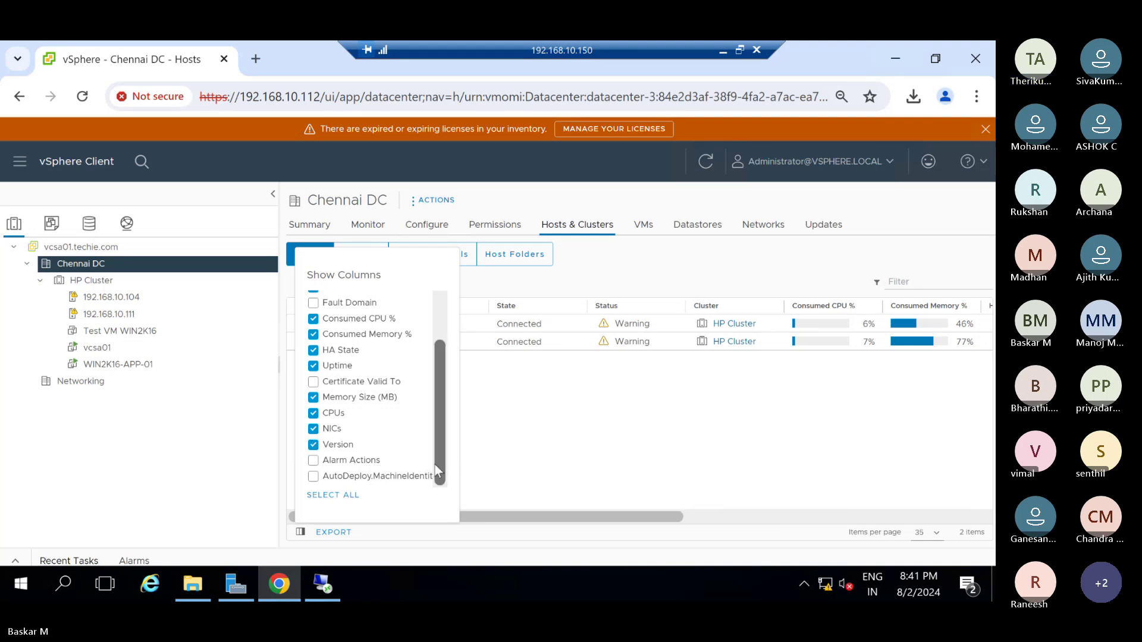
{"action": "scroll", "coordinate": [439, 458], "scroll_direction": "up", "scroll_amount": 2}
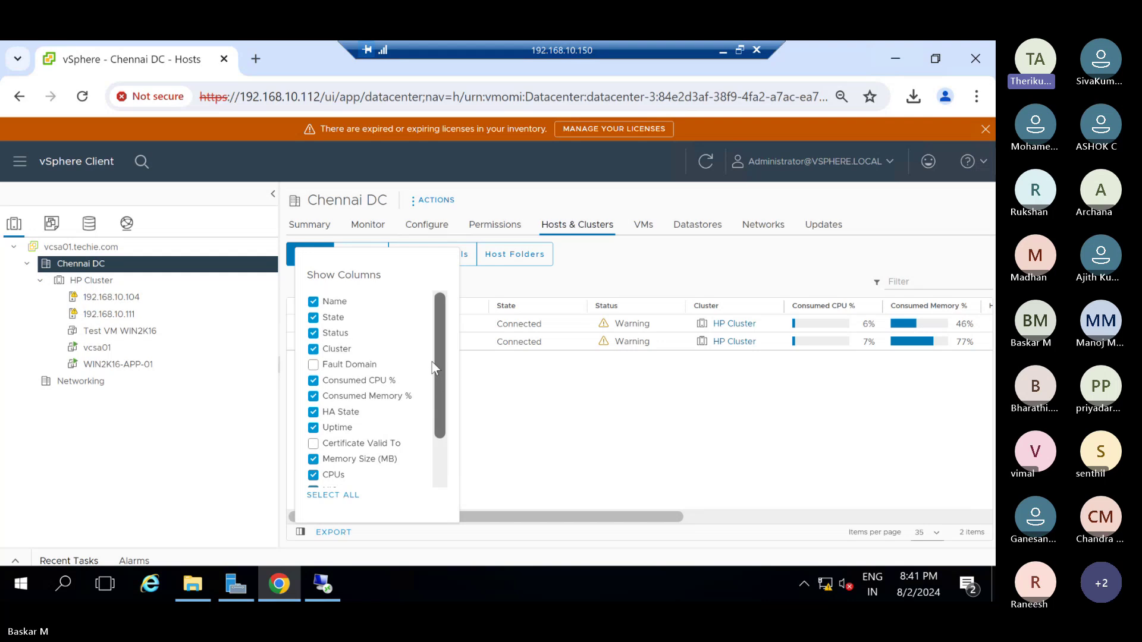
{"action": "scroll", "coordinate": [451, 467], "scroll_direction": "down", "scroll_amount": 1}
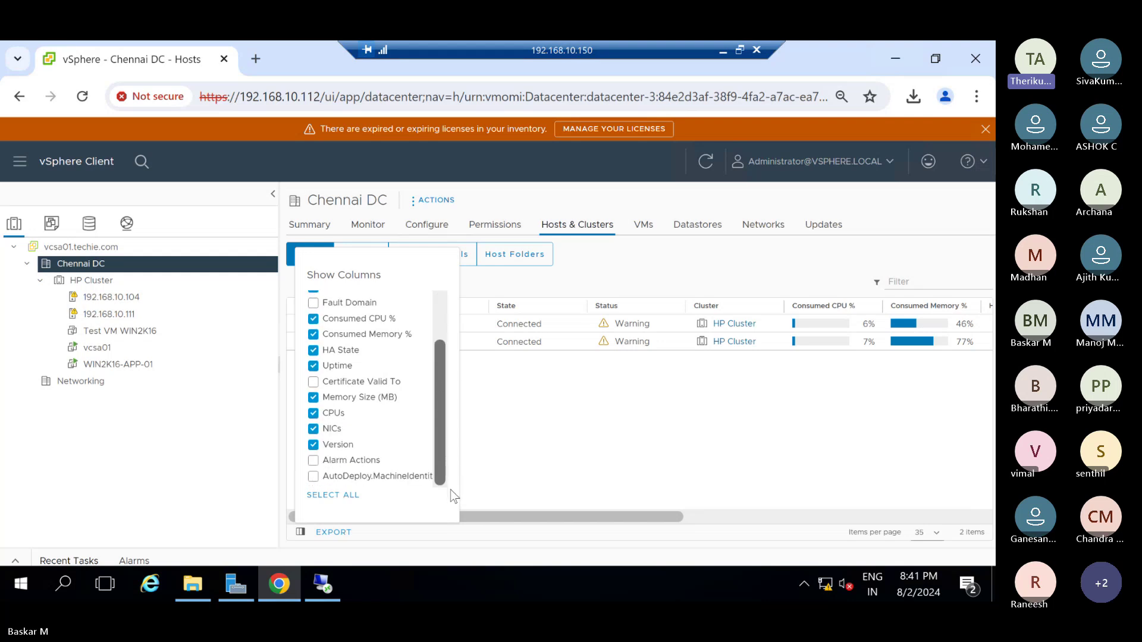
{"action": "left_click", "coordinate": [513, 479]}
{"action": "mouse_move", "coordinate": [492, 515]}
{"action": "left_mouse_down"}
{"action": "mouse_move", "coordinate": [519, 502]}
{"action": "mouse_move", "coordinate": [492, 502]}
{"action": "left_mouse_up"}
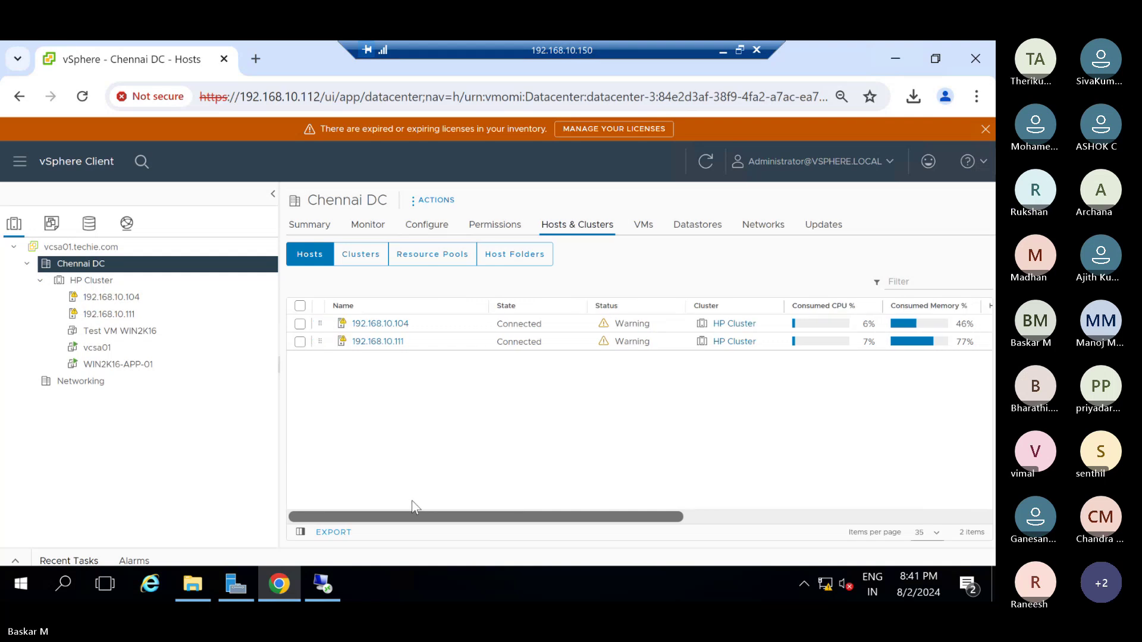
Step: Narrow the Name column of the Chennai DC host list and review the columns through NICs, checking the cluster list as well
{"action": "left_click_drag", "start_coordinate": [489, 306], "coordinate": [430, 299]}
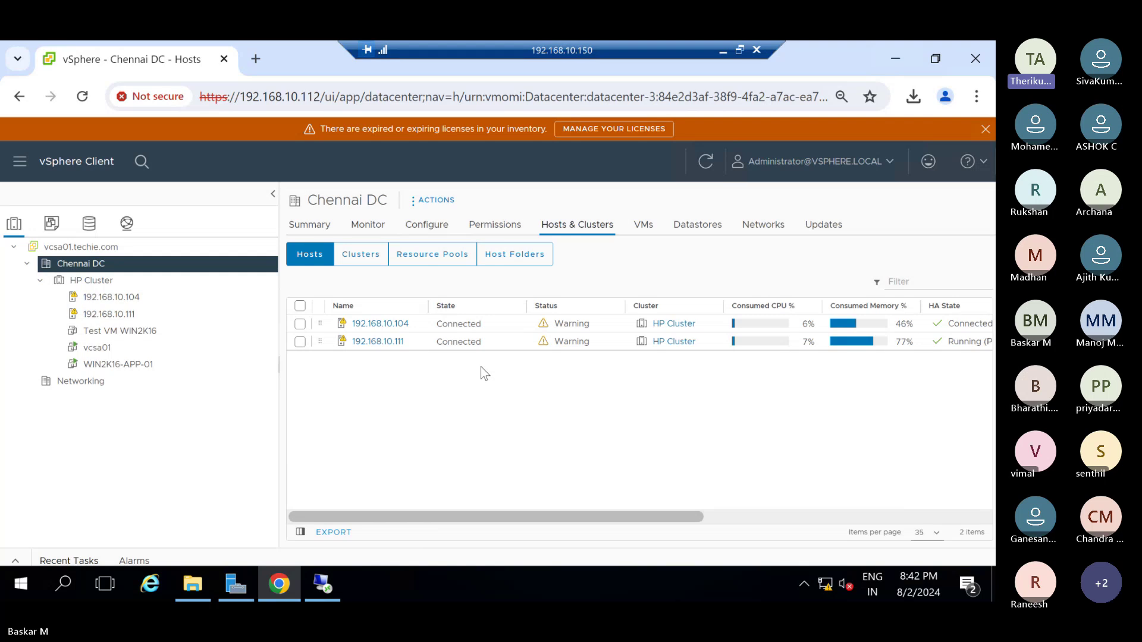
{"action": "left_click_drag", "start_coordinate": [438, 509], "coordinate": [519, 491]}
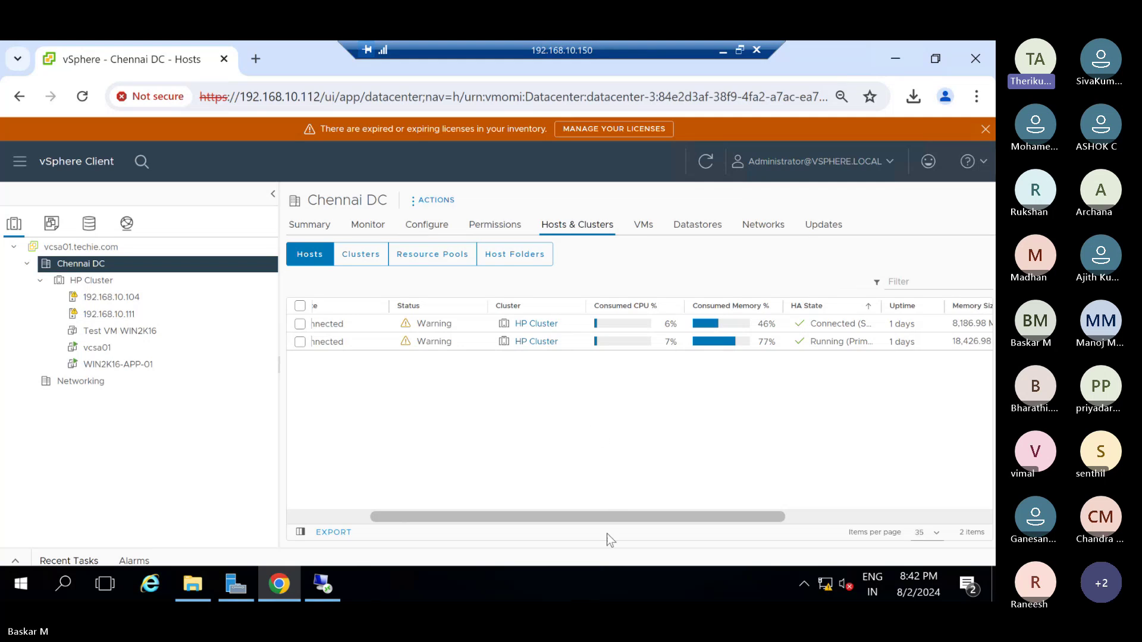
{"action": "left_click_drag", "start_coordinate": [625, 517], "coordinate": [683, 505]}
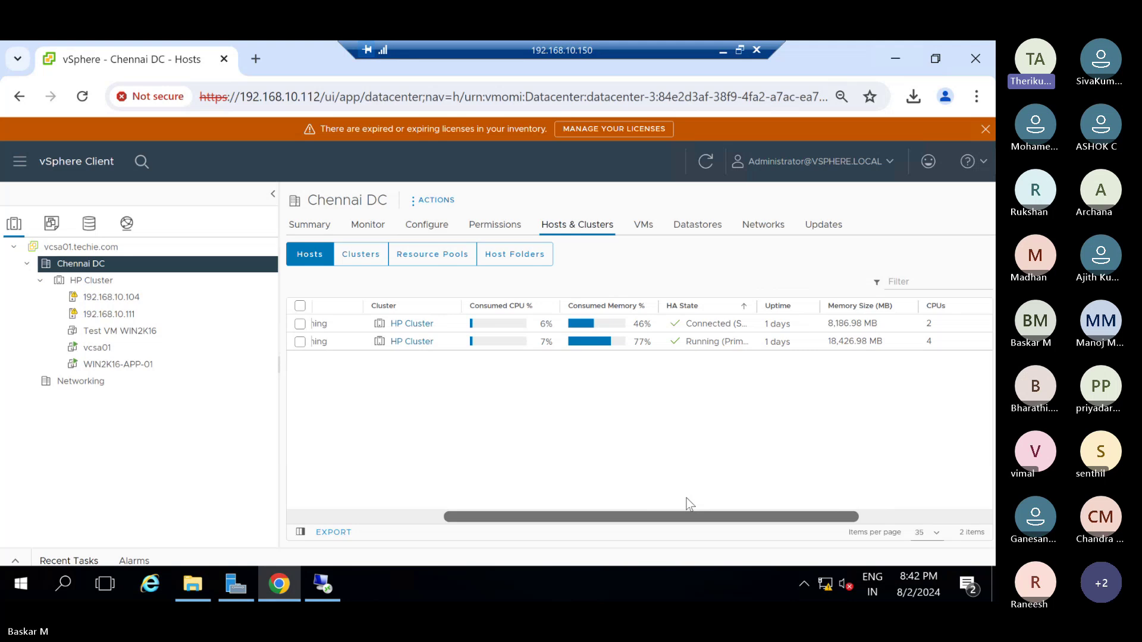
{"action": "left_click_drag", "start_coordinate": [688, 504], "coordinate": [758, 484]}
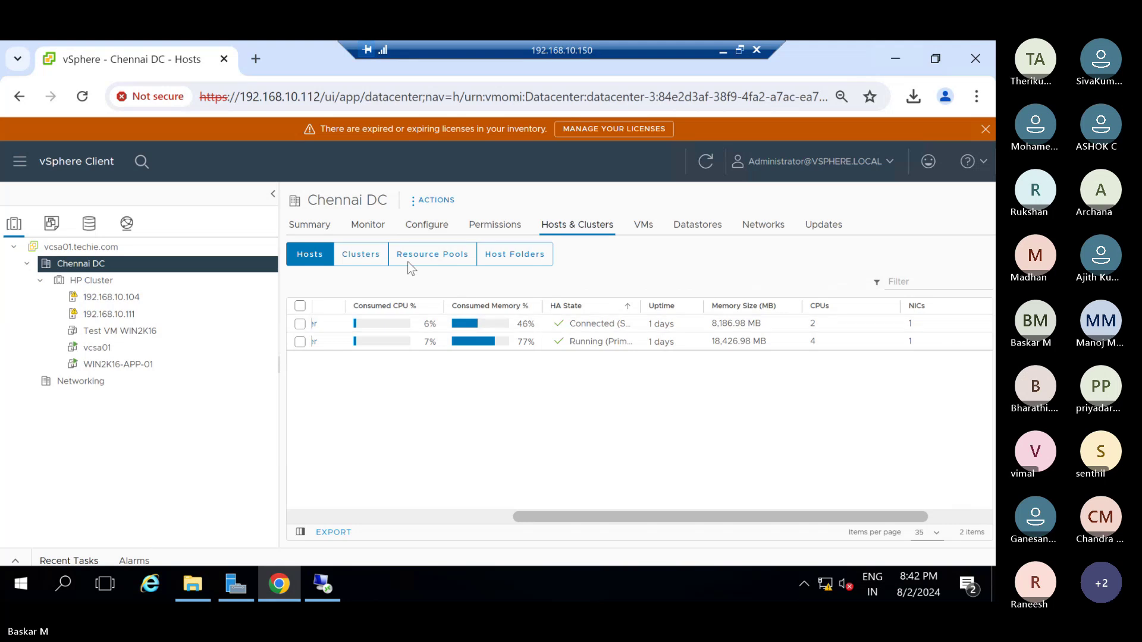
{"action": "left_click", "coordinate": [377, 260]}
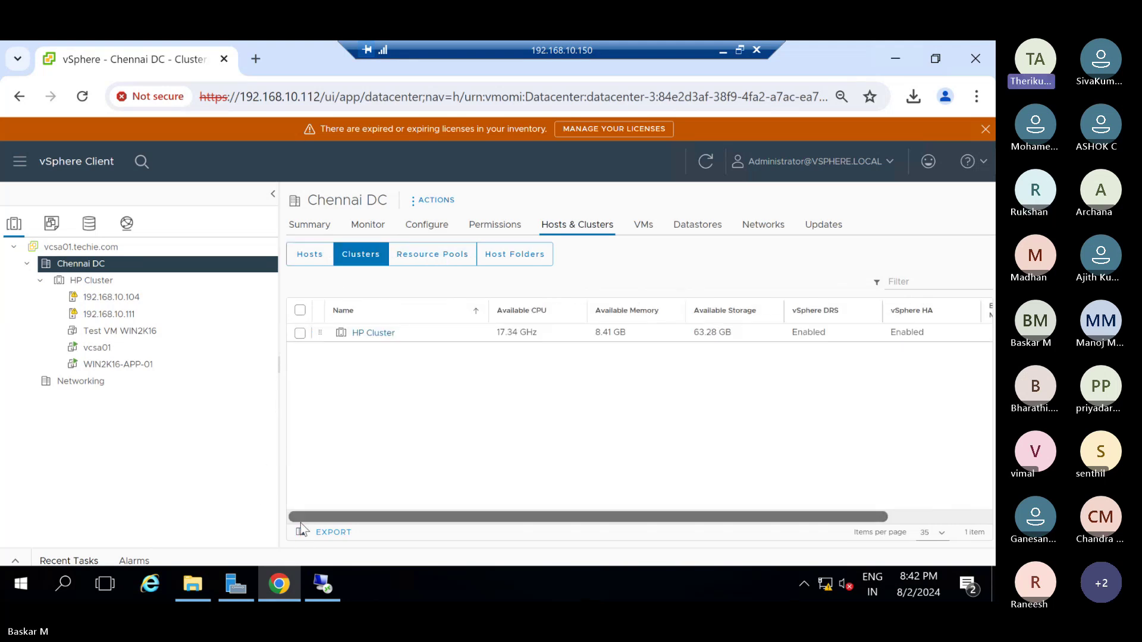
{"action": "left_click", "coordinate": [313, 257]}
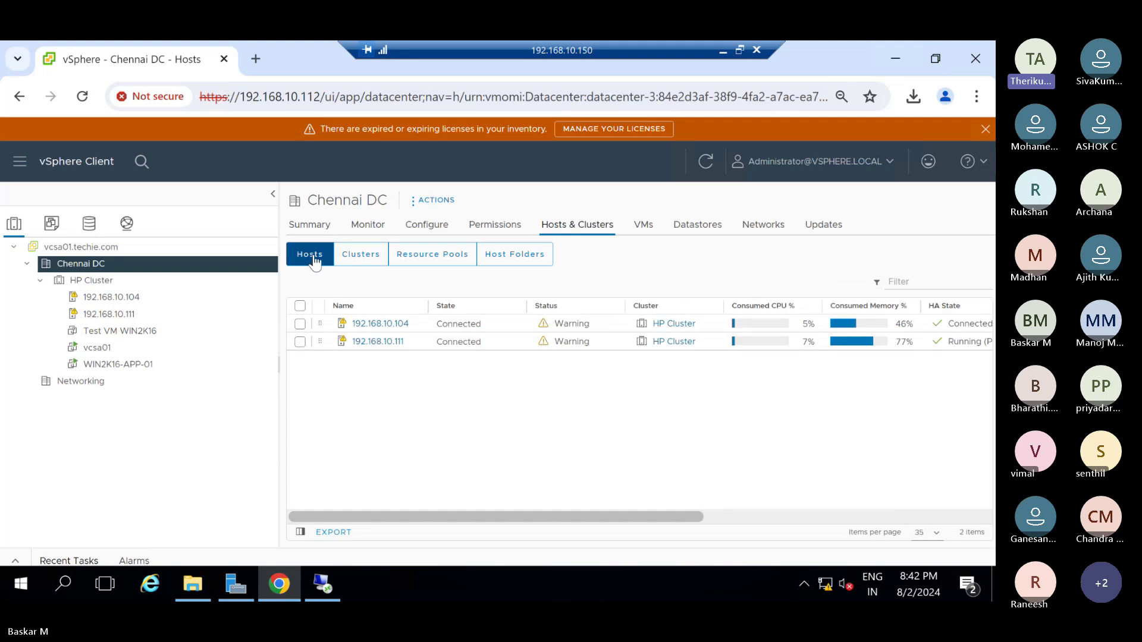
Step: Show the HP Cluster's host list and widen its HA State column so the full state text fits
{"action": "left_click", "coordinate": [112, 286]}
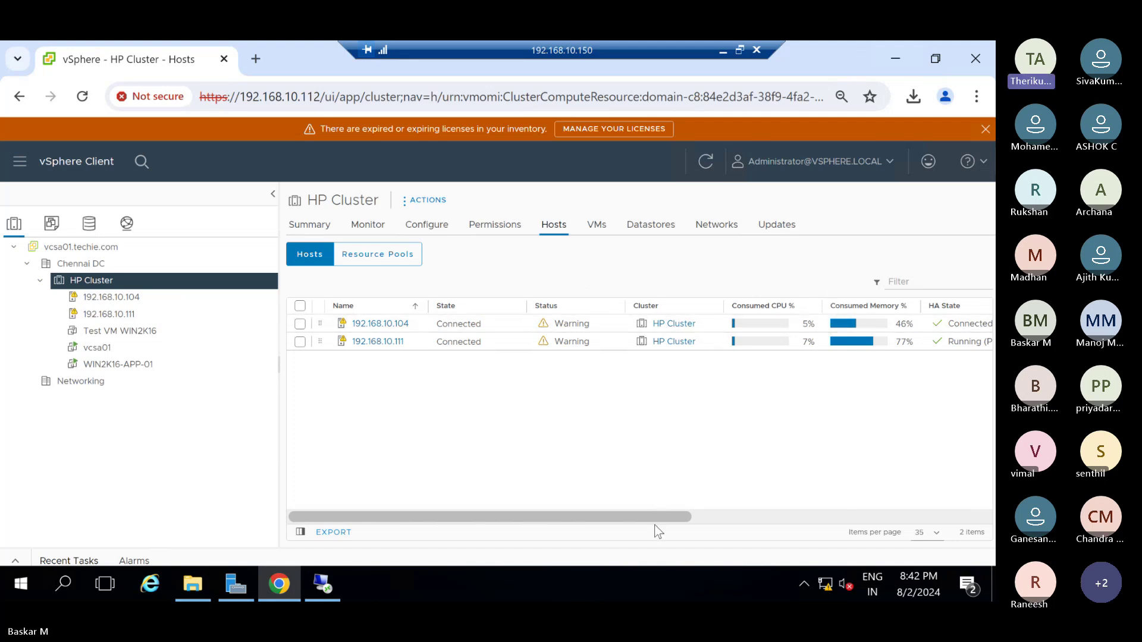
{"action": "left_click_drag", "start_coordinate": [671, 517], "coordinate": [835, 478]}
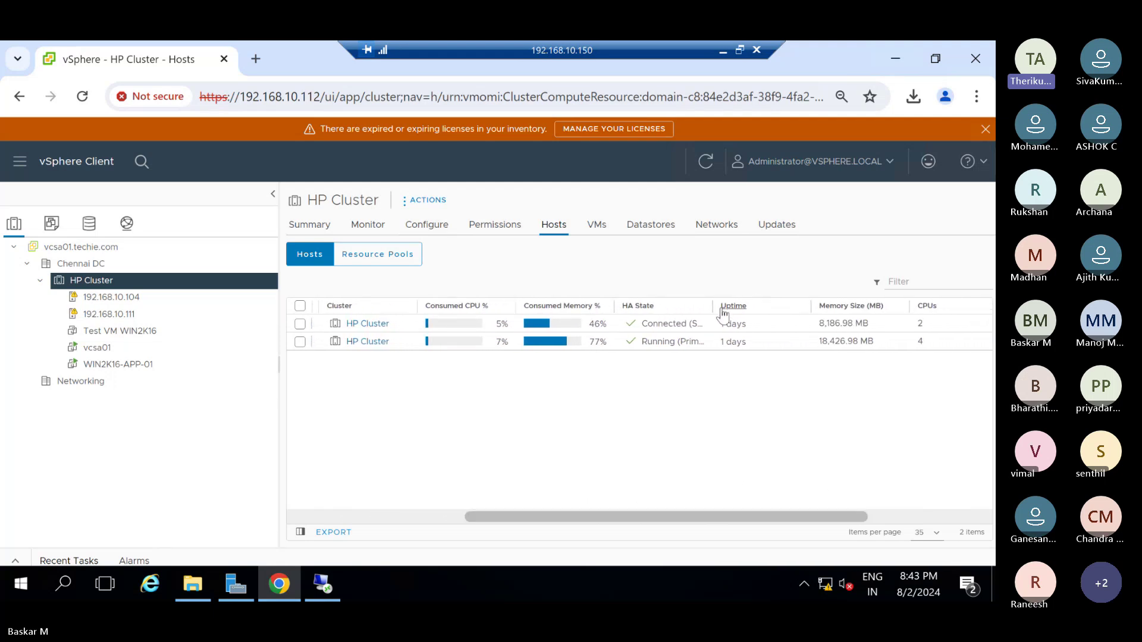
{"action": "left_click_drag", "start_coordinate": [712, 301], "coordinate": [755, 298]}
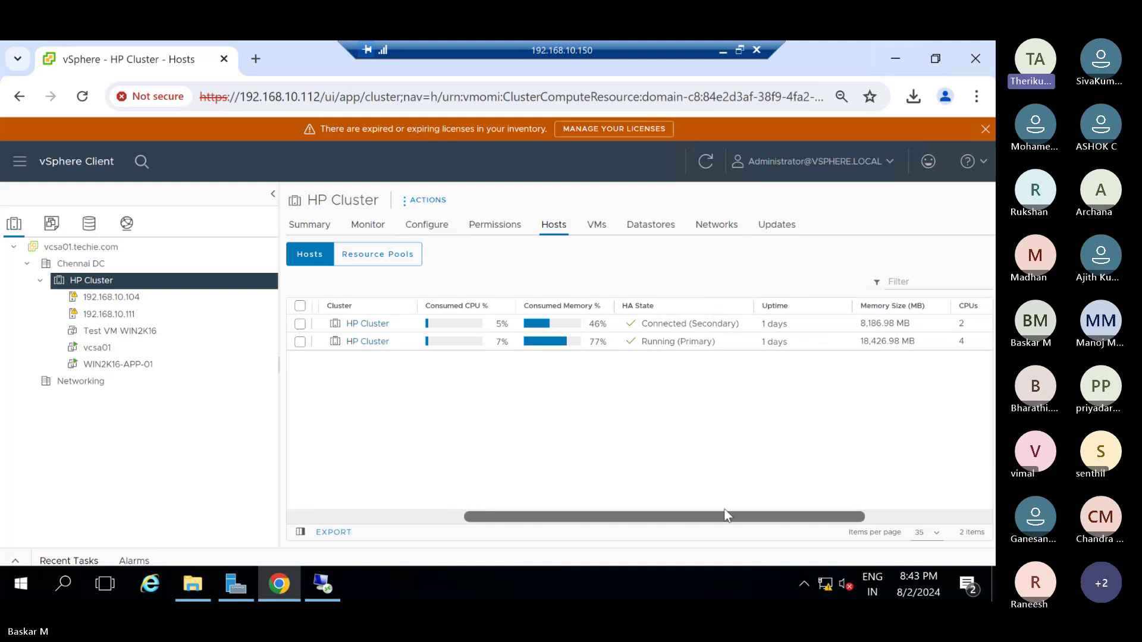
{"action": "left_click_drag", "start_coordinate": [723, 513], "coordinate": [830, 495]}
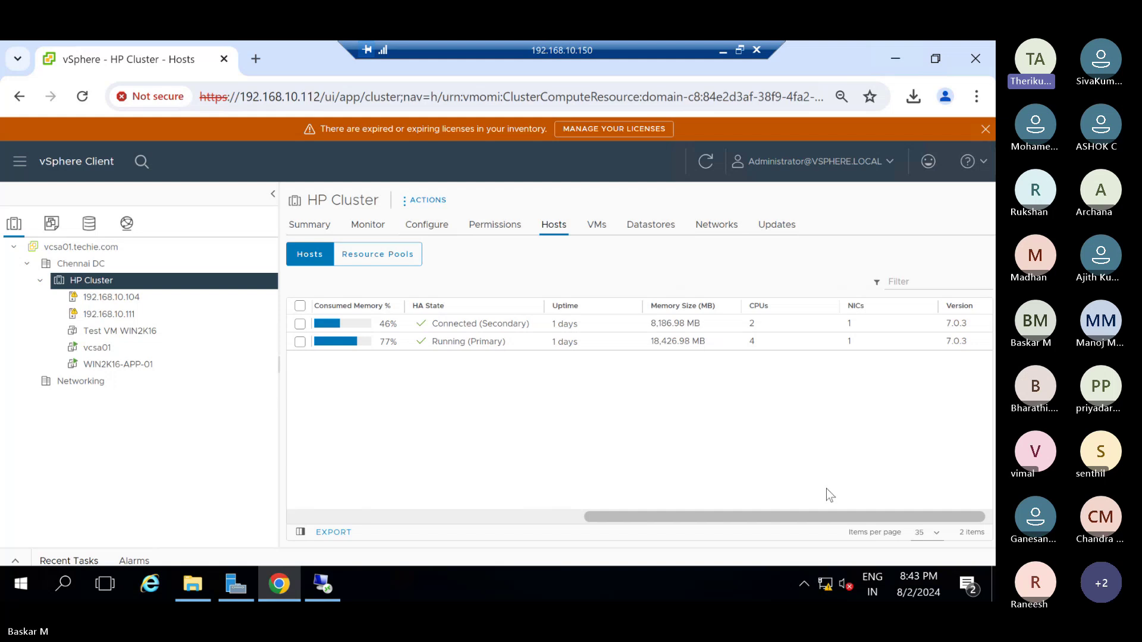
Step: Export the HP Cluster host list to a CSV file and dismiss the downloads pop-up
{"action": "left_click_drag", "start_coordinate": [838, 516], "coordinate": [871, 516]}
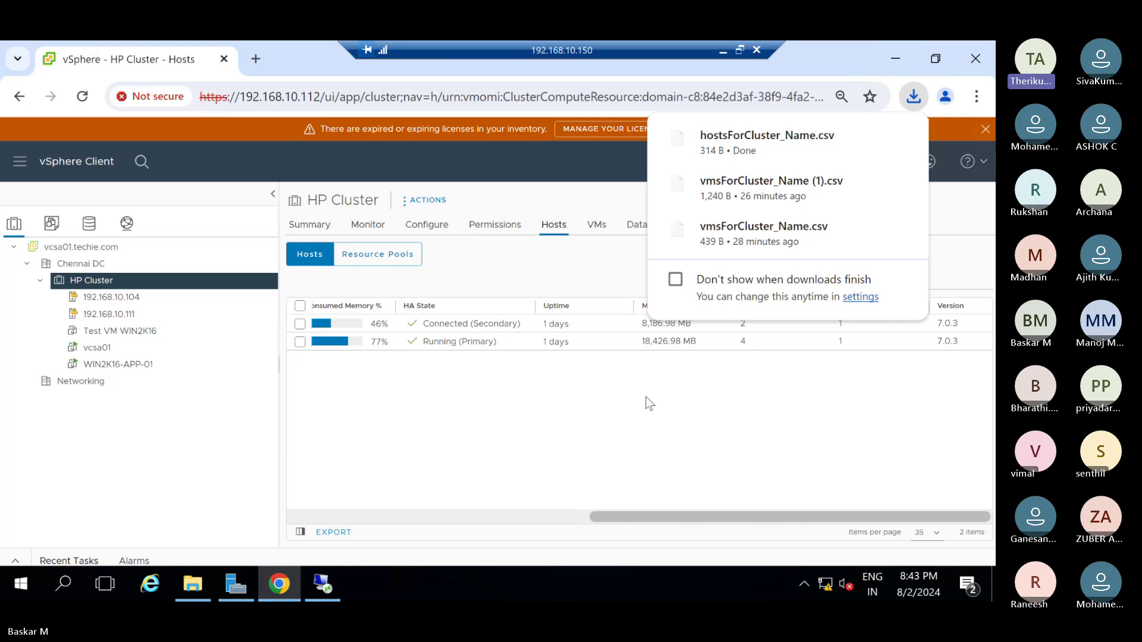
{"action": "mouse_move", "coordinate": [799, 142]}
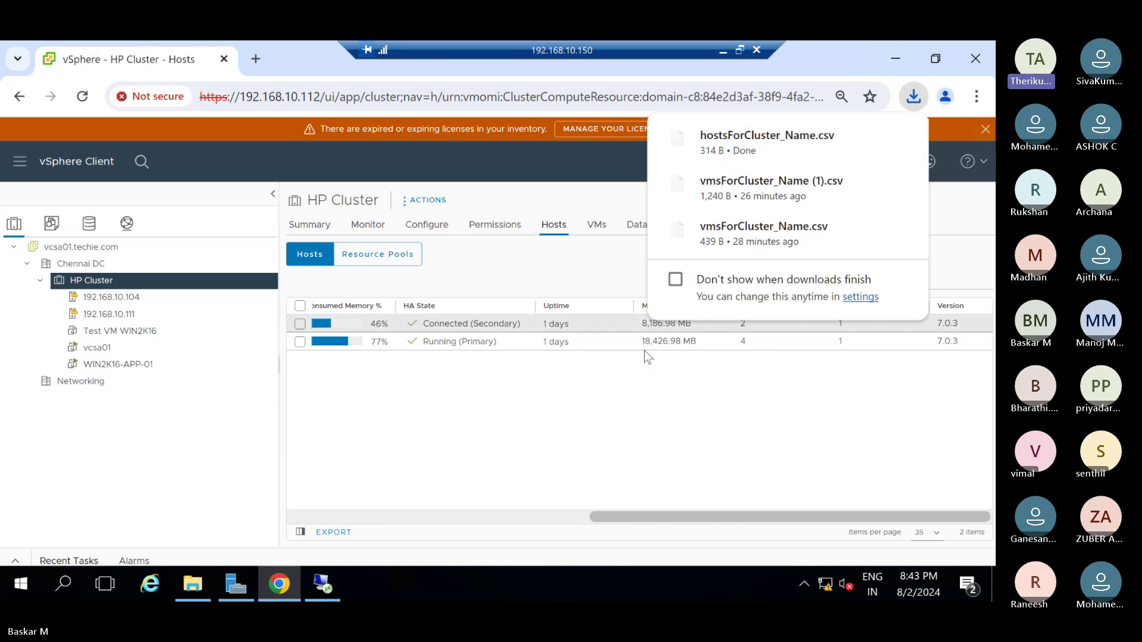
{"action": "left_click", "coordinate": [639, 399]}
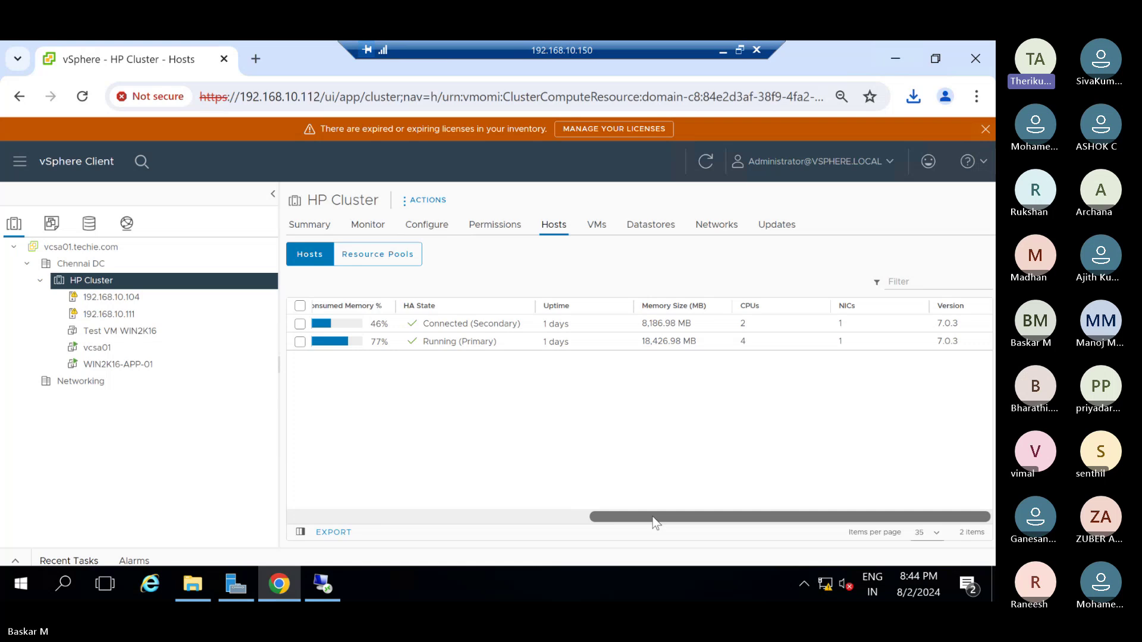
{"action": "left_click_drag", "start_coordinate": [656, 522], "coordinate": [311, 562]}
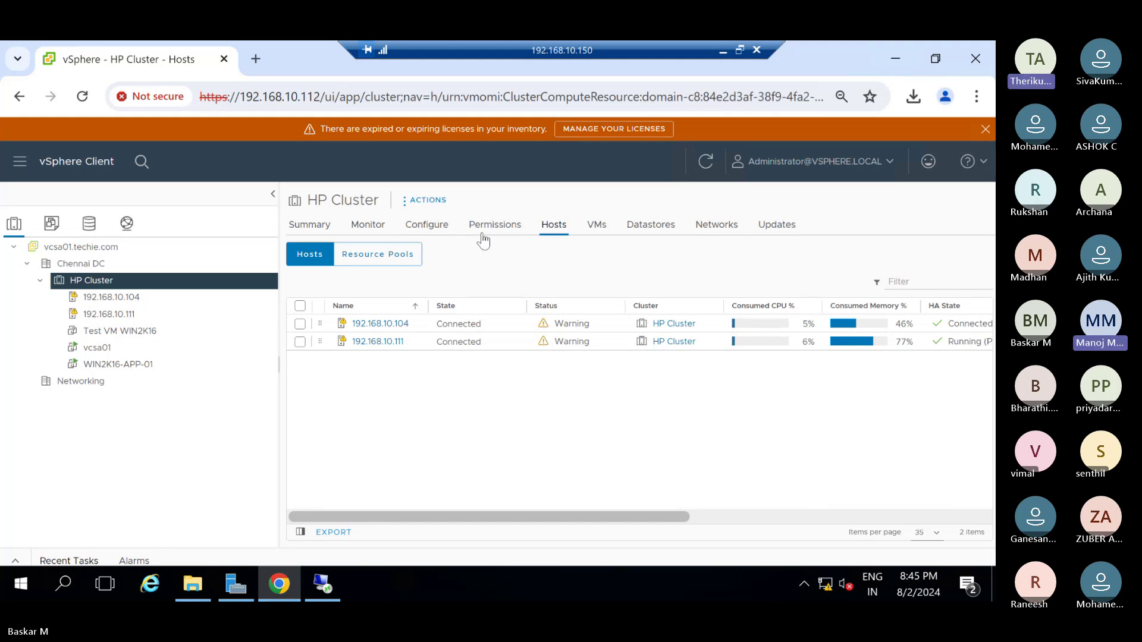
Step: Look over the HP Cluster's host list and its virtual machine list
{"action": "left_click", "coordinate": [596, 227]}
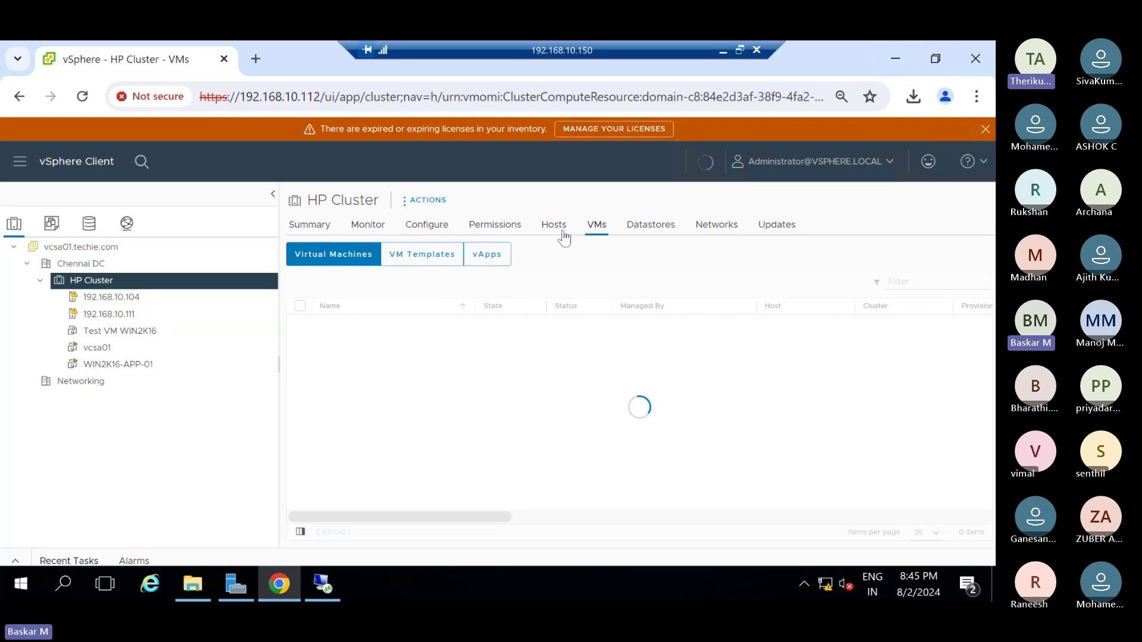
{"action": "left_click", "coordinate": [564, 237]}
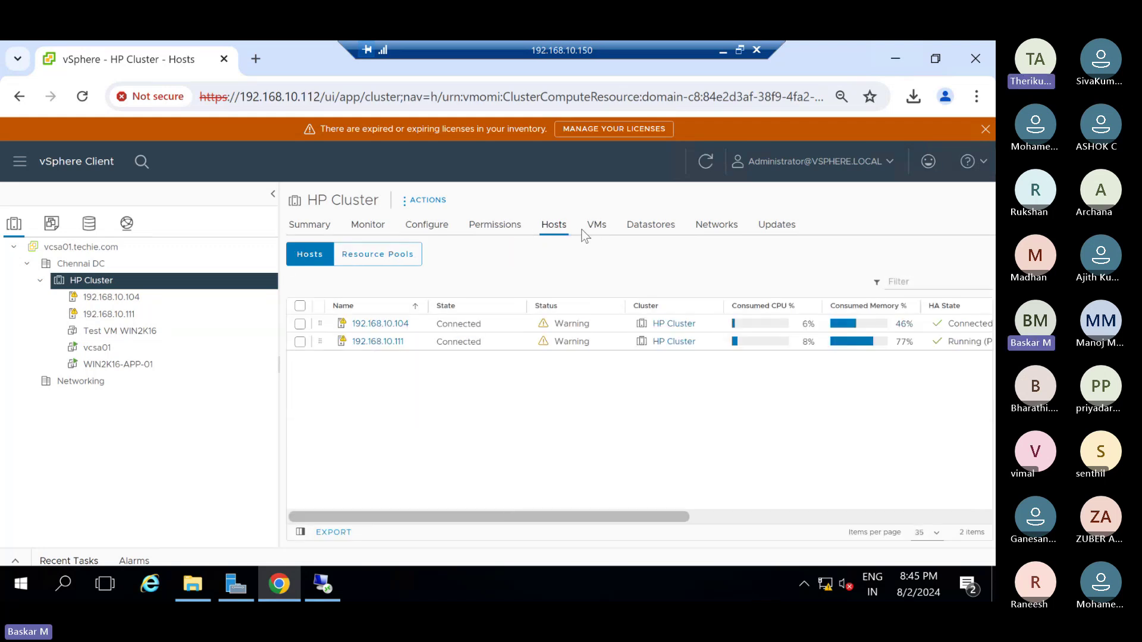
{"action": "left_click", "coordinate": [592, 233]}
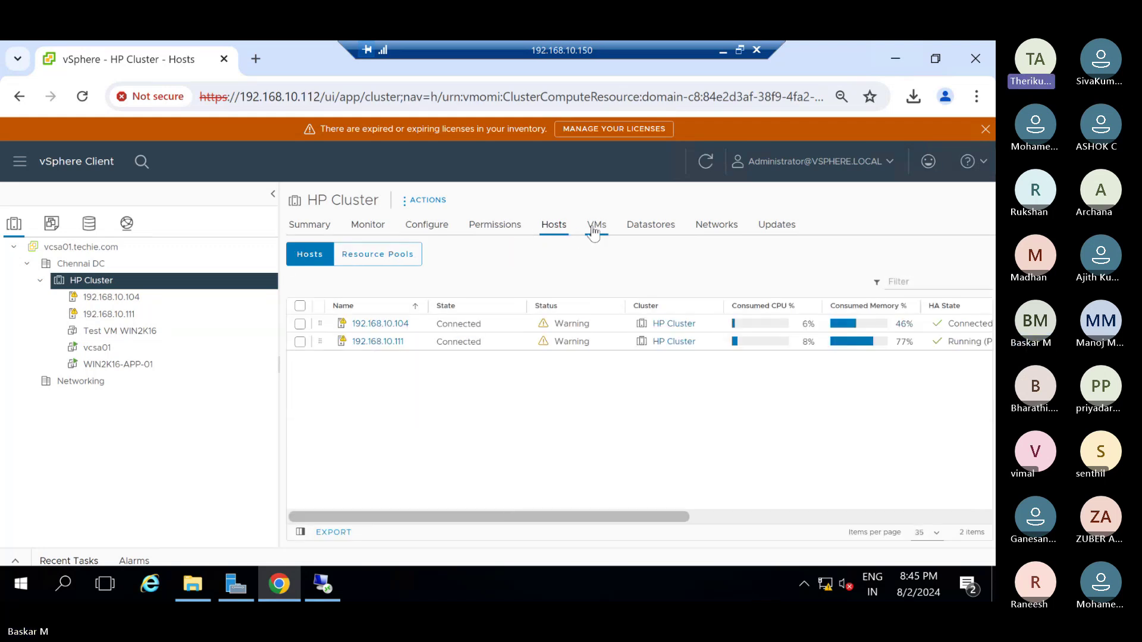
{"action": "left_click", "coordinate": [555, 229]}
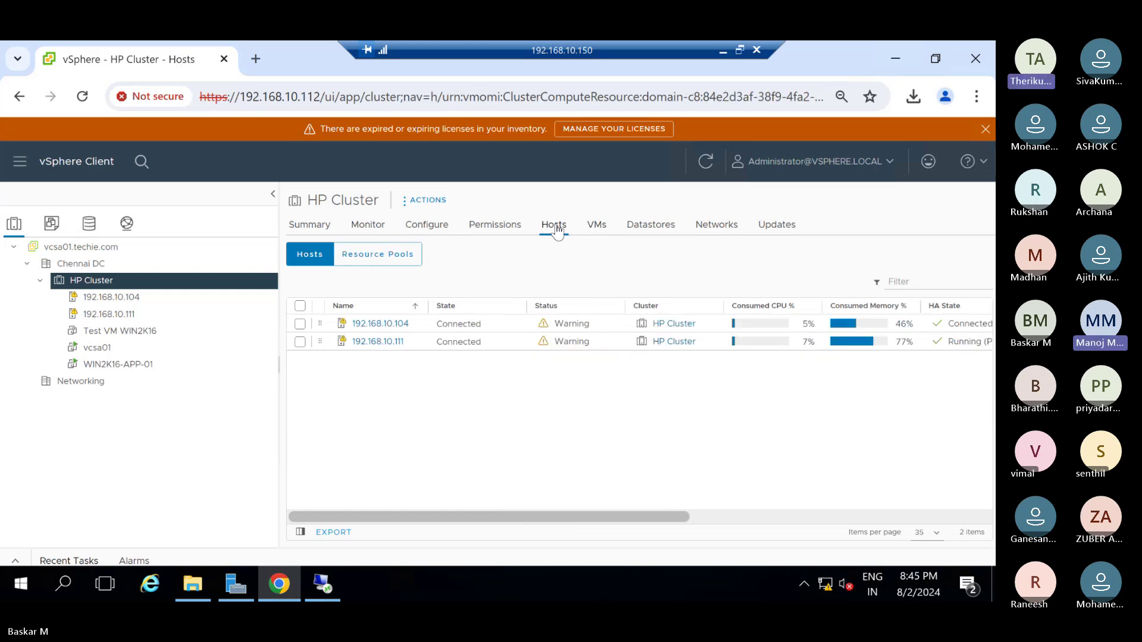
{"action": "left_click", "coordinate": [587, 229]}
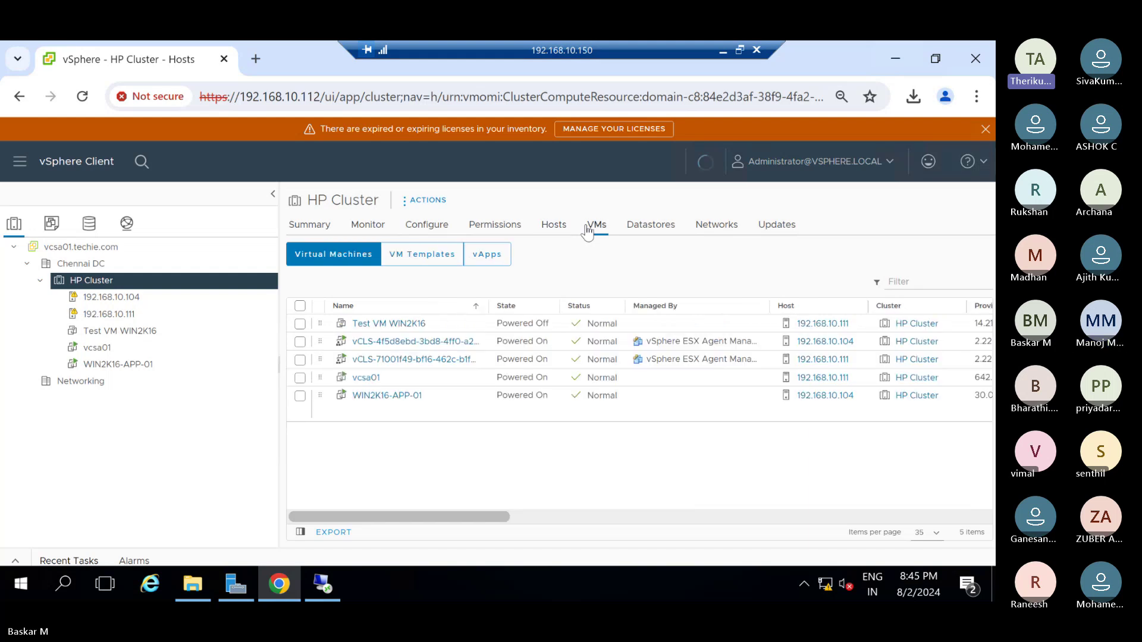
Step: Show the HP Cluster's datastores and check which columns can be displayed for them
{"action": "left_click", "coordinate": [634, 224]}
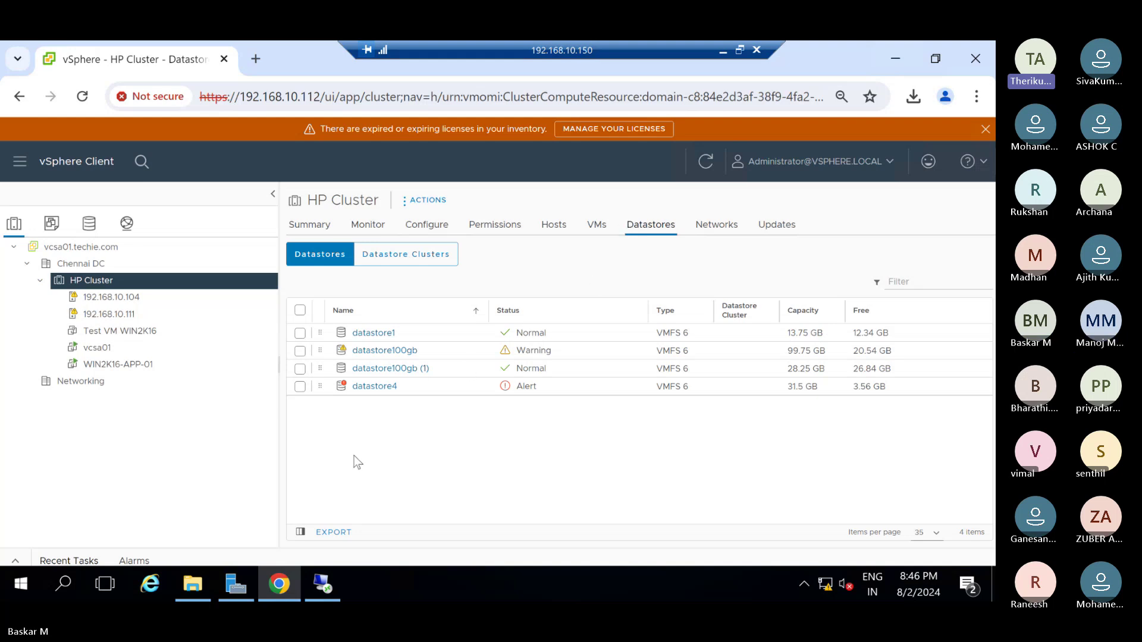
{"action": "left_click", "coordinate": [302, 535]}
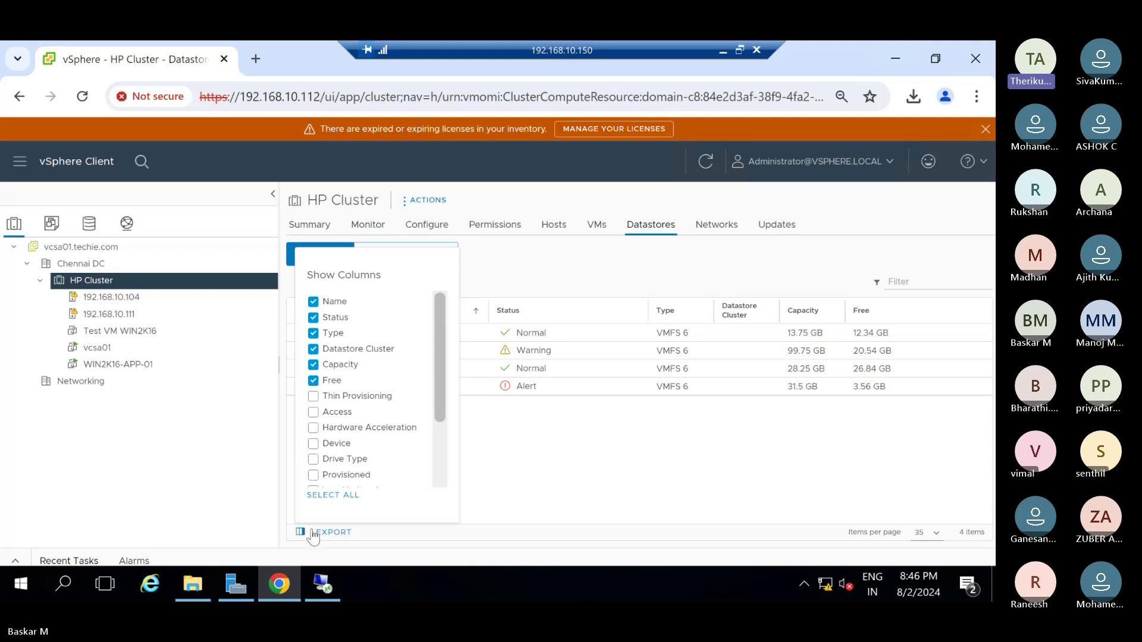
{"action": "left_click", "coordinate": [470, 460]}
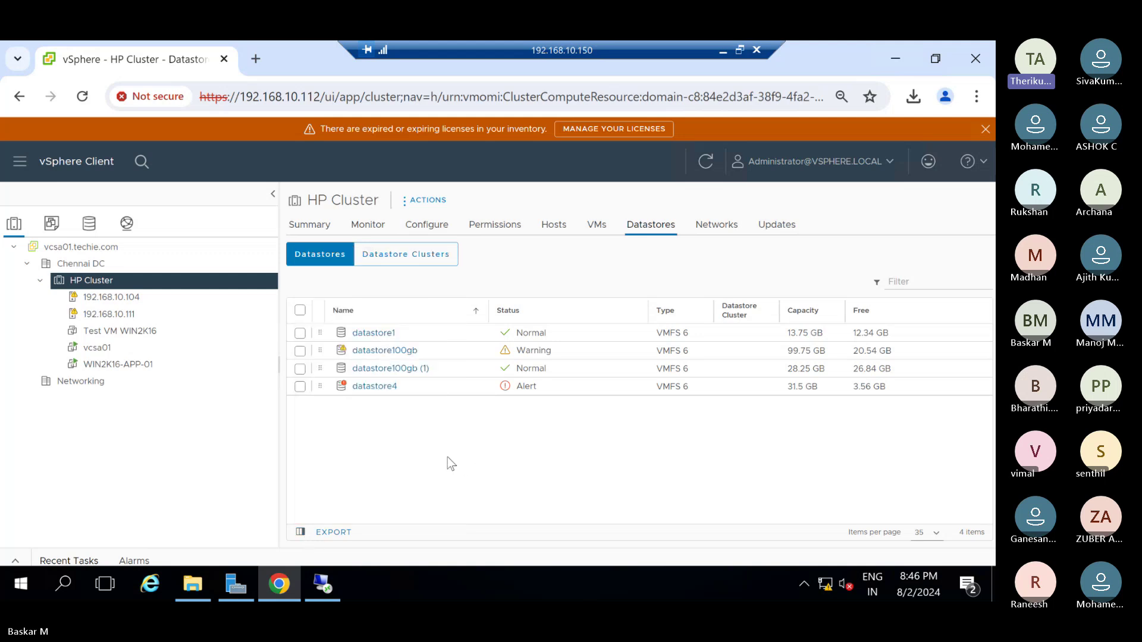
{"action": "left_click", "coordinate": [299, 529]}
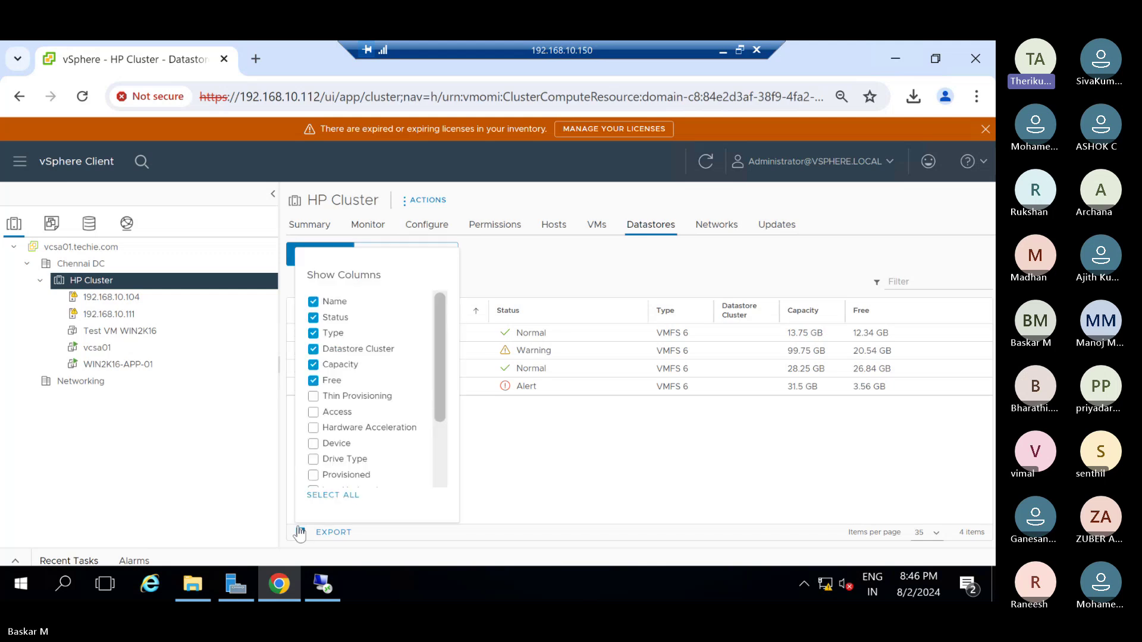
{"action": "left_click", "coordinate": [299, 531]}
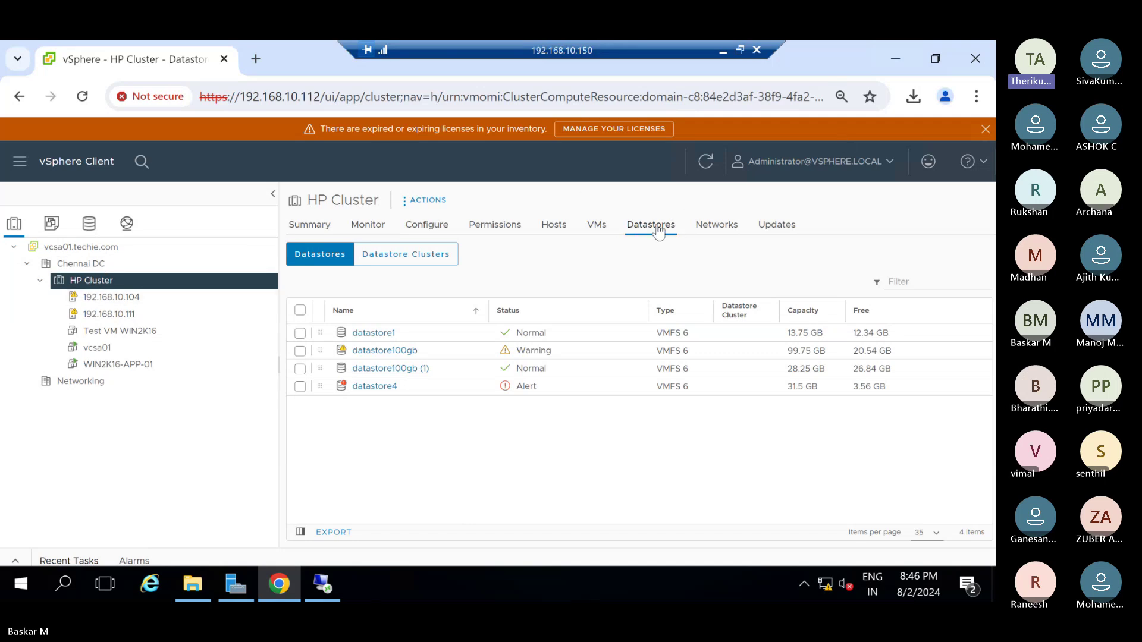
{"action": "left_click", "coordinate": [301, 532]}
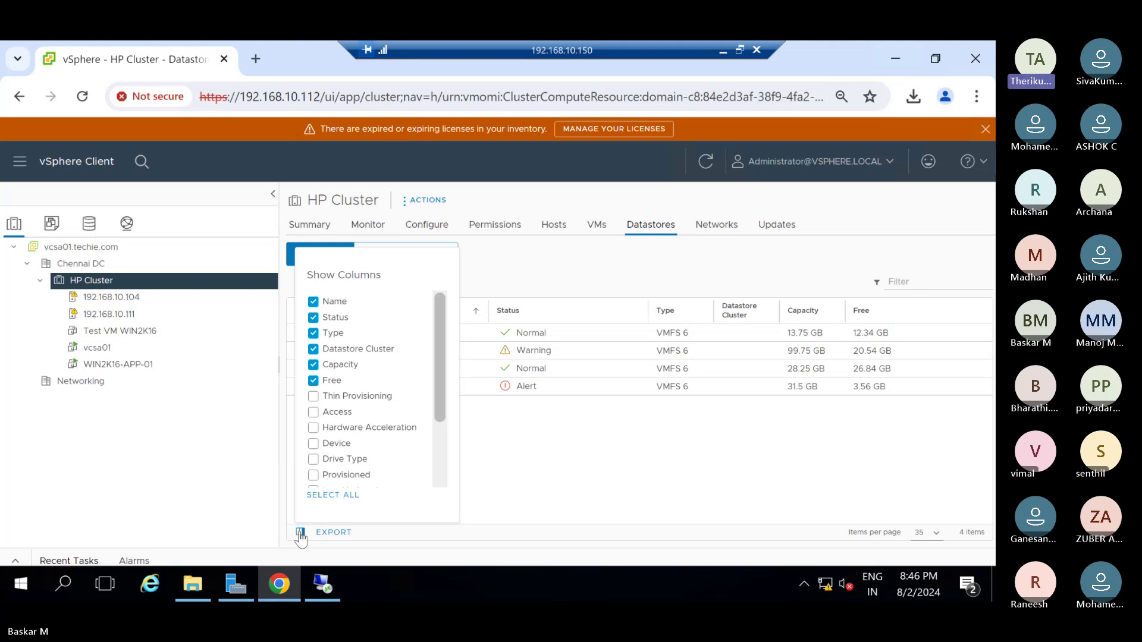
{"action": "left_click", "coordinate": [591, 451]}
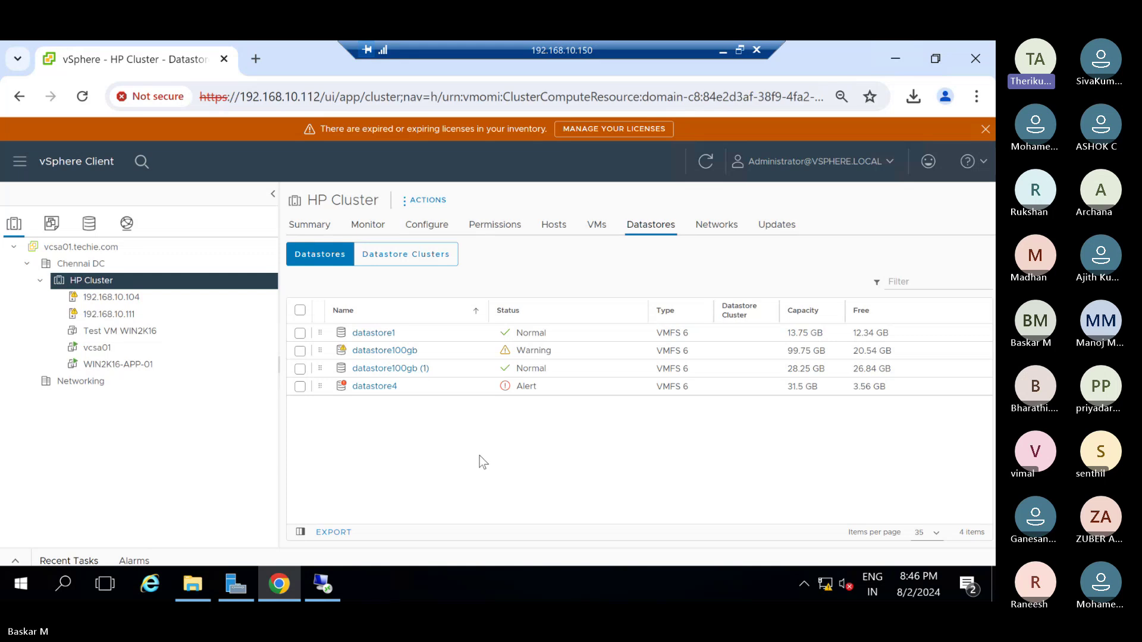
Step: Add the Device, Drive Type, Provisioned and Last Updated columns to the HP Cluster's datastore list
{"action": "left_click", "coordinate": [300, 531]}
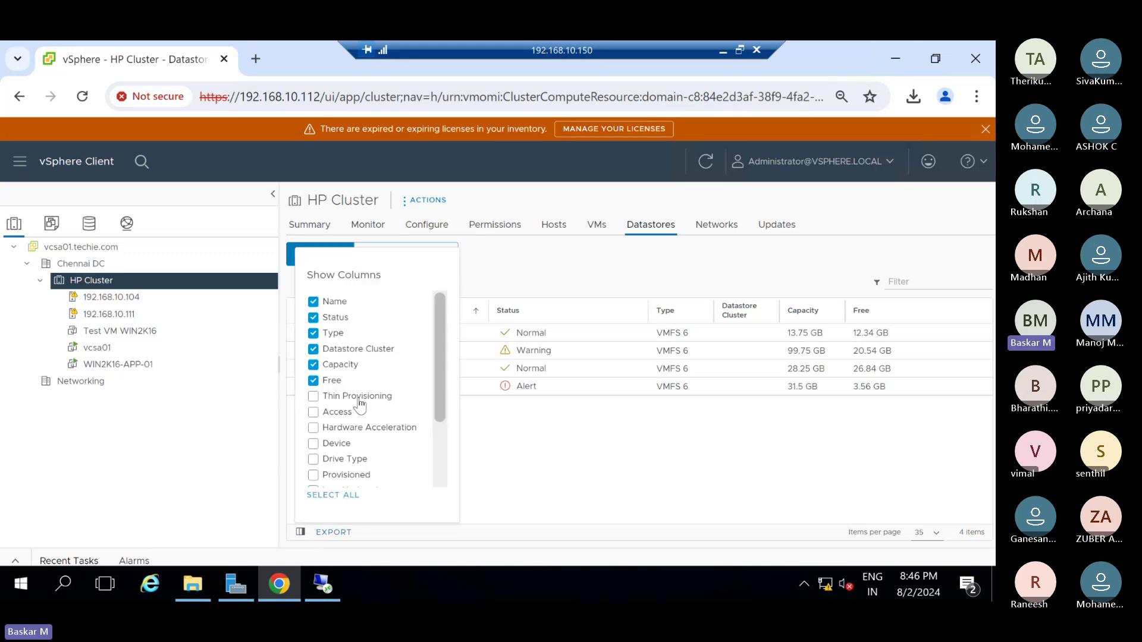
{"action": "scroll", "coordinate": [361, 402], "scroll_direction": "down", "scroll_amount": 3}
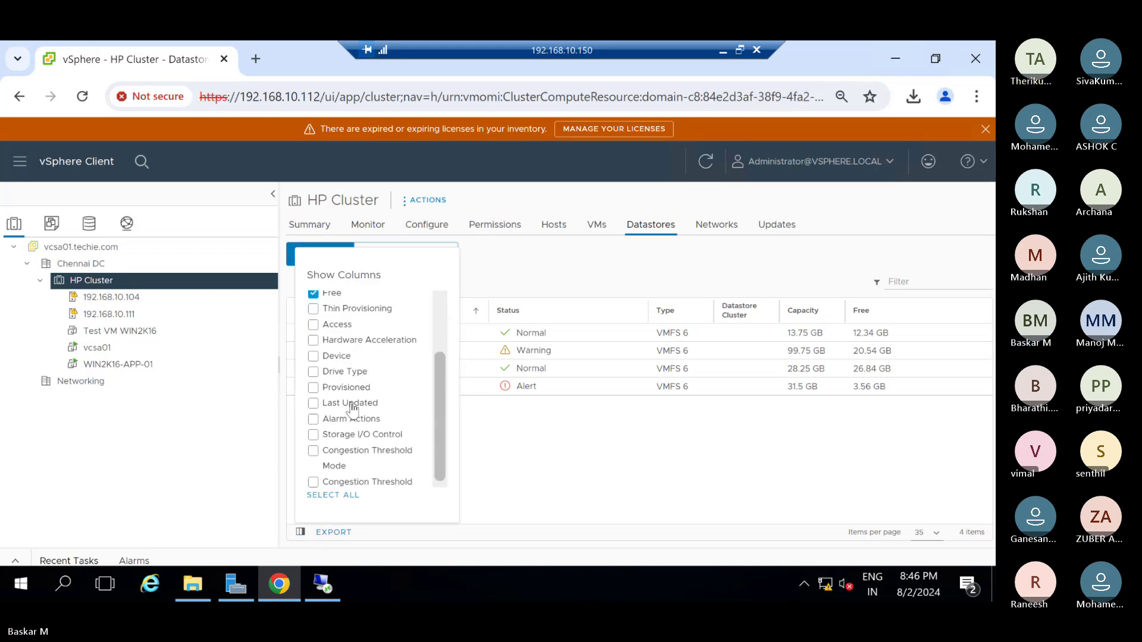
{"action": "left_click", "coordinate": [345, 361]}
{"action": "left_click", "coordinate": [343, 372]}
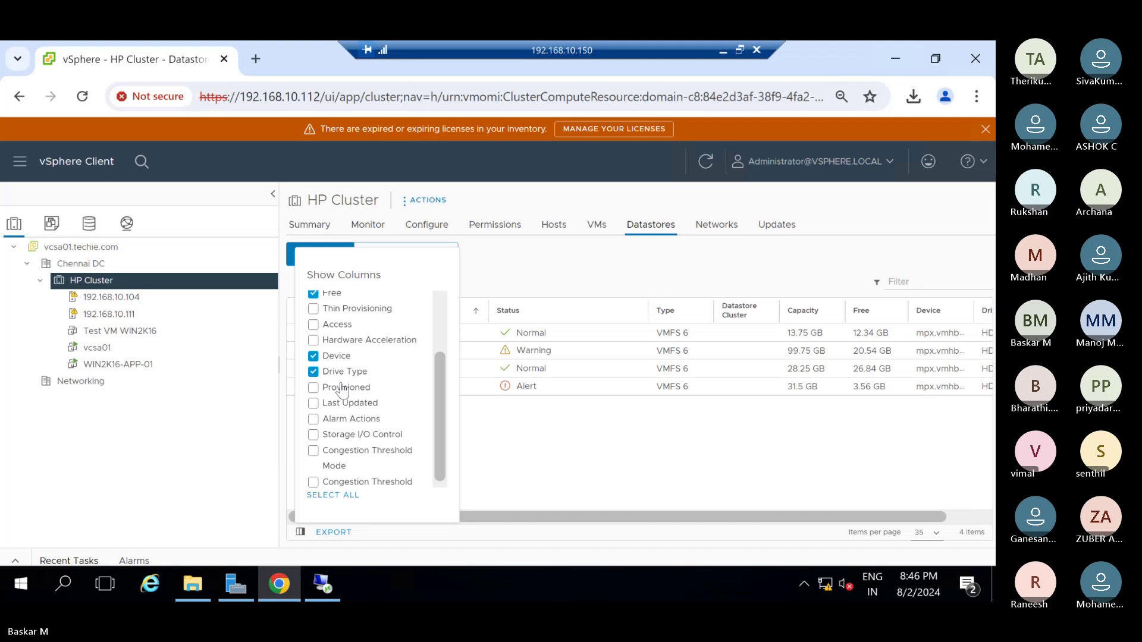
{"action": "left_click", "coordinate": [342, 390]}
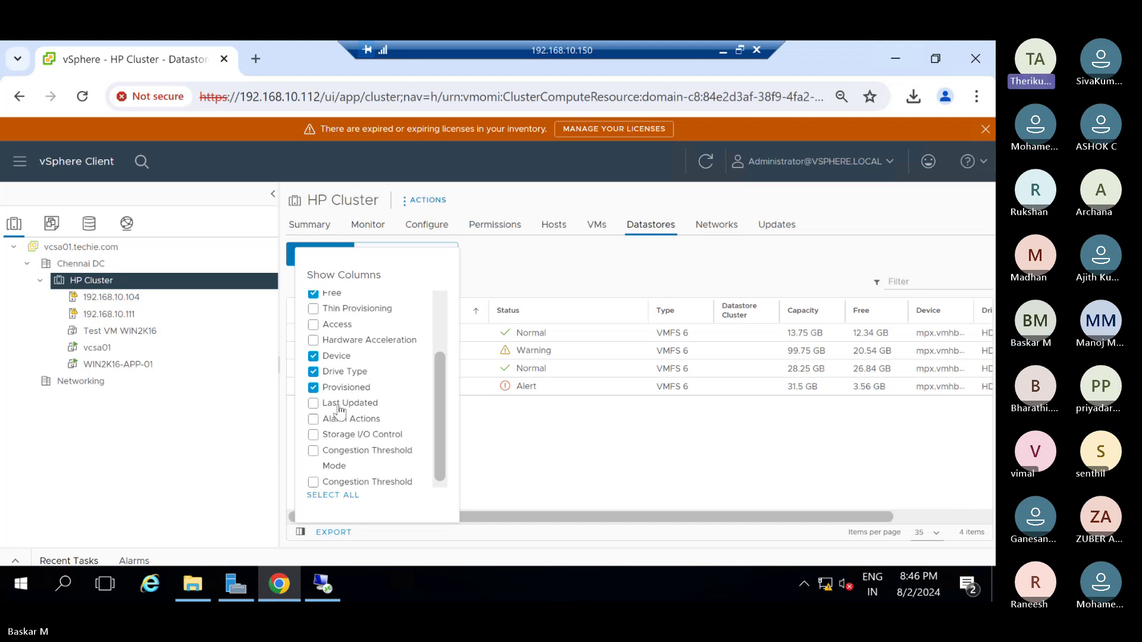
{"action": "left_click", "coordinate": [340, 404]}
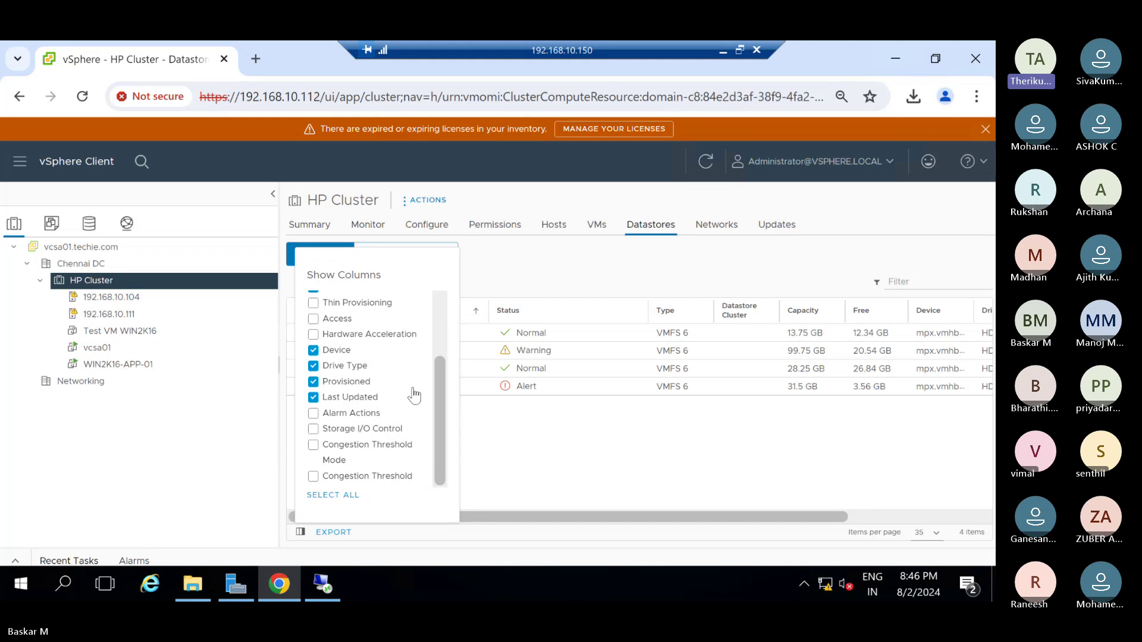
Step: Add the Thin Provisioning column to the HP Cluster's datastore list and close the column chooser
{"action": "scroll", "coordinate": [414, 395], "scroll_direction": "up", "scroll_amount": 3}
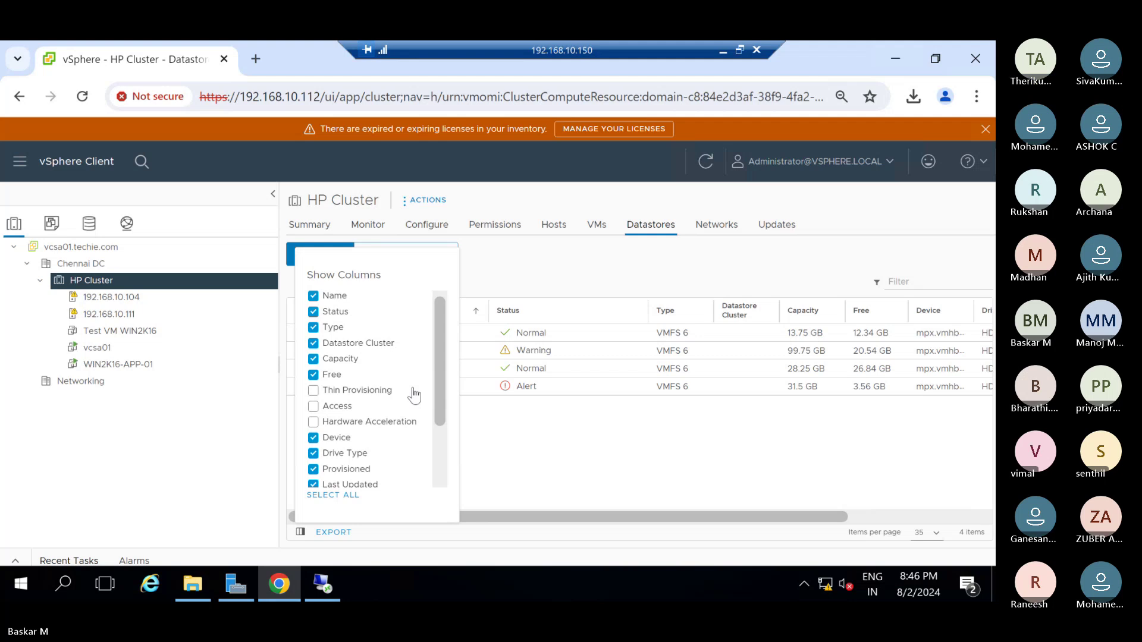
{"action": "scroll", "coordinate": [415, 394], "scroll_direction": "up", "scroll_amount": 1}
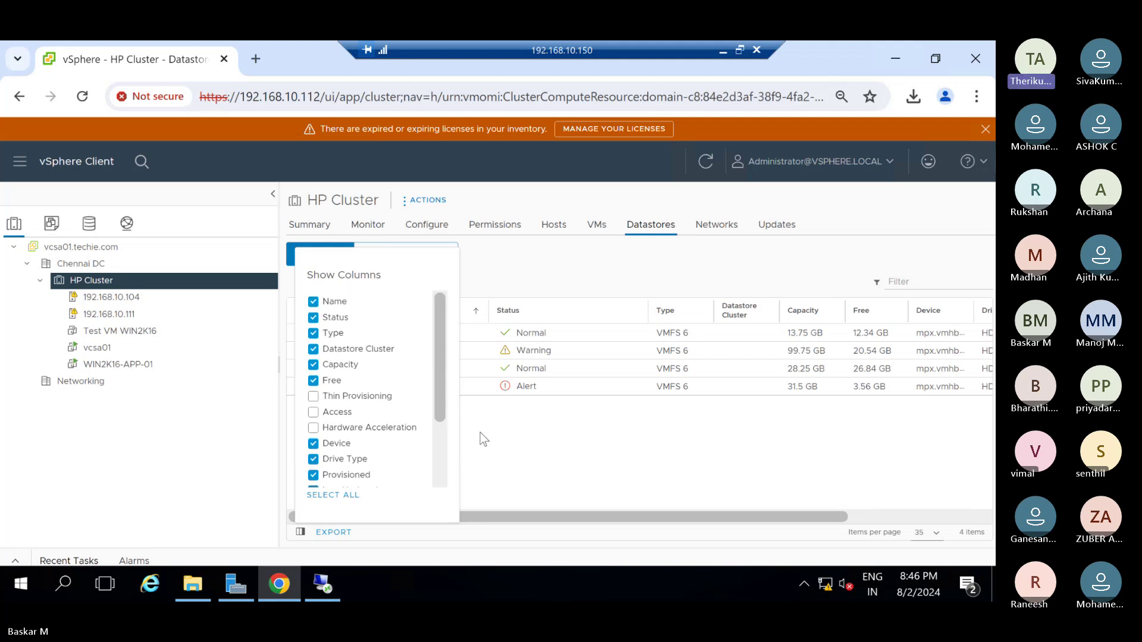
{"action": "scroll", "coordinate": [421, 423], "scroll_direction": "down", "scroll_amount": 3}
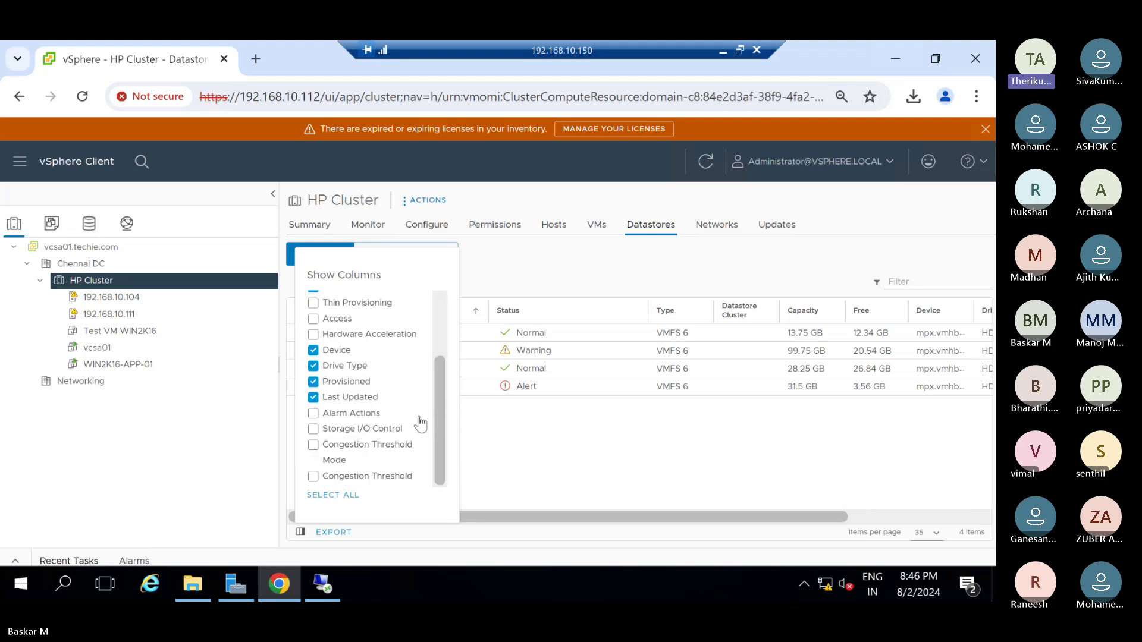
{"action": "scroll", "coordinate": [421, 423], "scroll_direction": "up", "scroll_amount": 3}
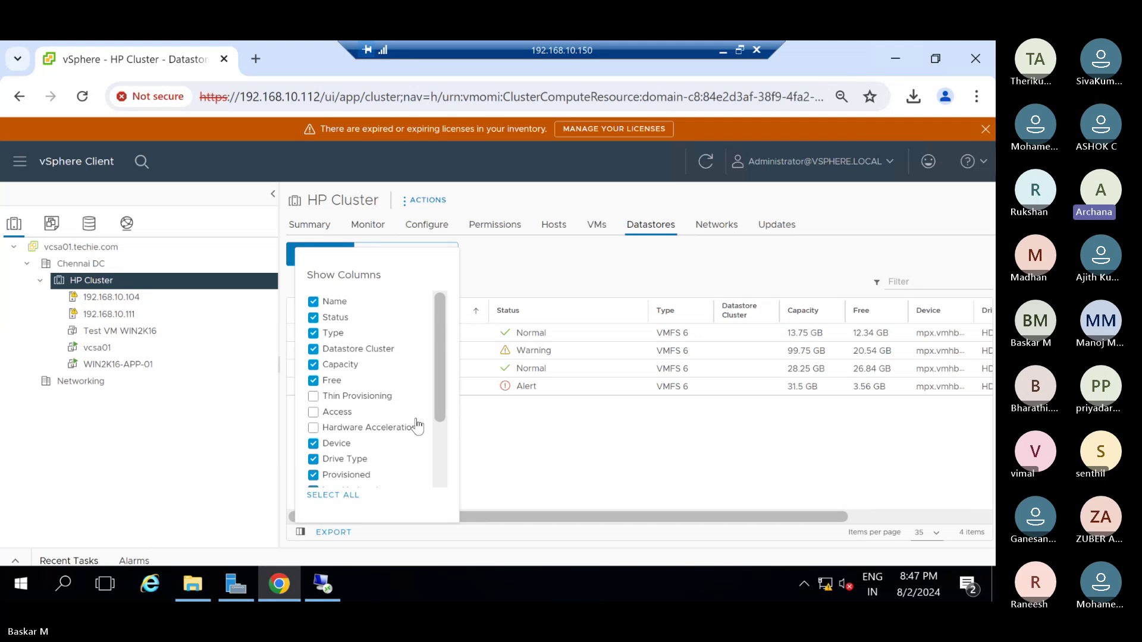
{"action": "left_click", "coordinate": [382, 395]}
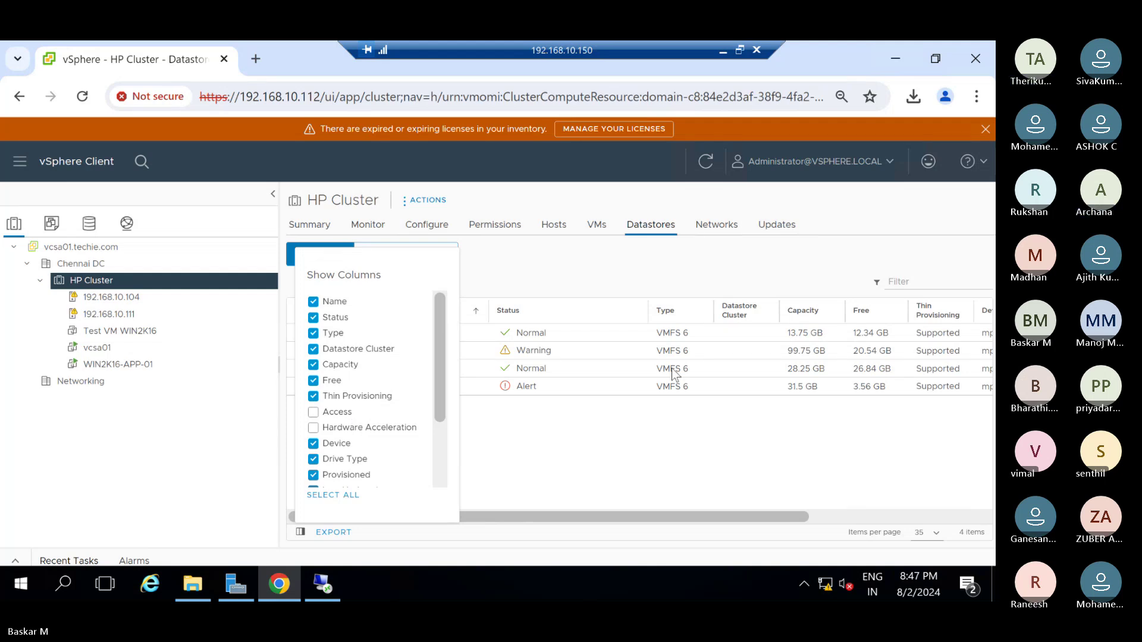
{"action": "left_click", "coordinate": [555, 477]}
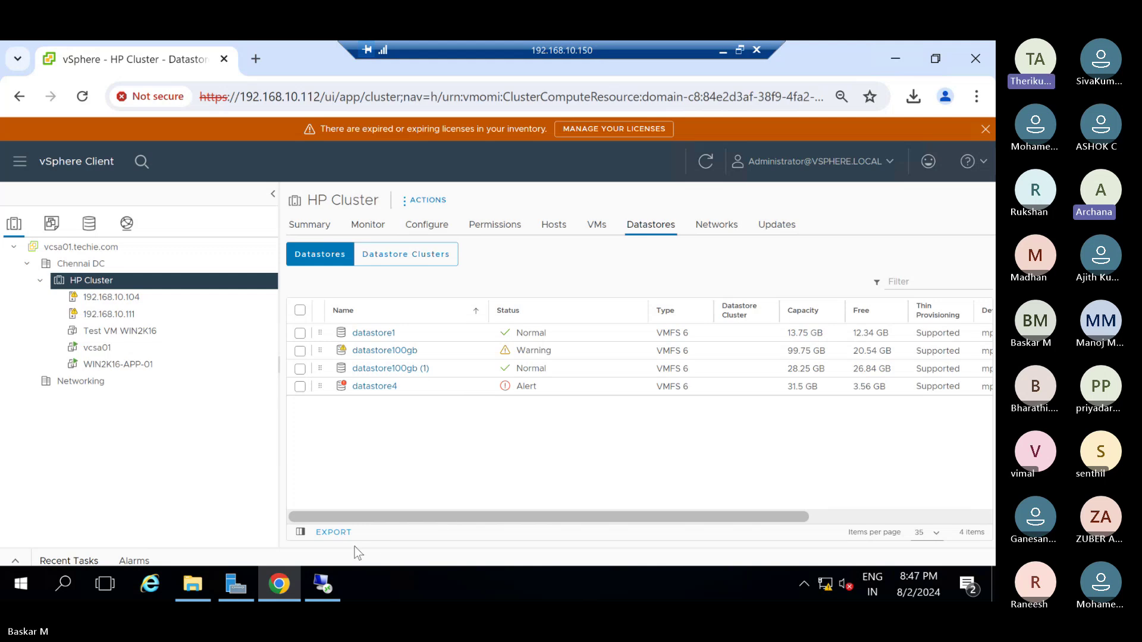
Step: Review the selected and remaining column options for the HP Cluster's datastore list
{"action": "left_click", "coordinate": [300, 532]}
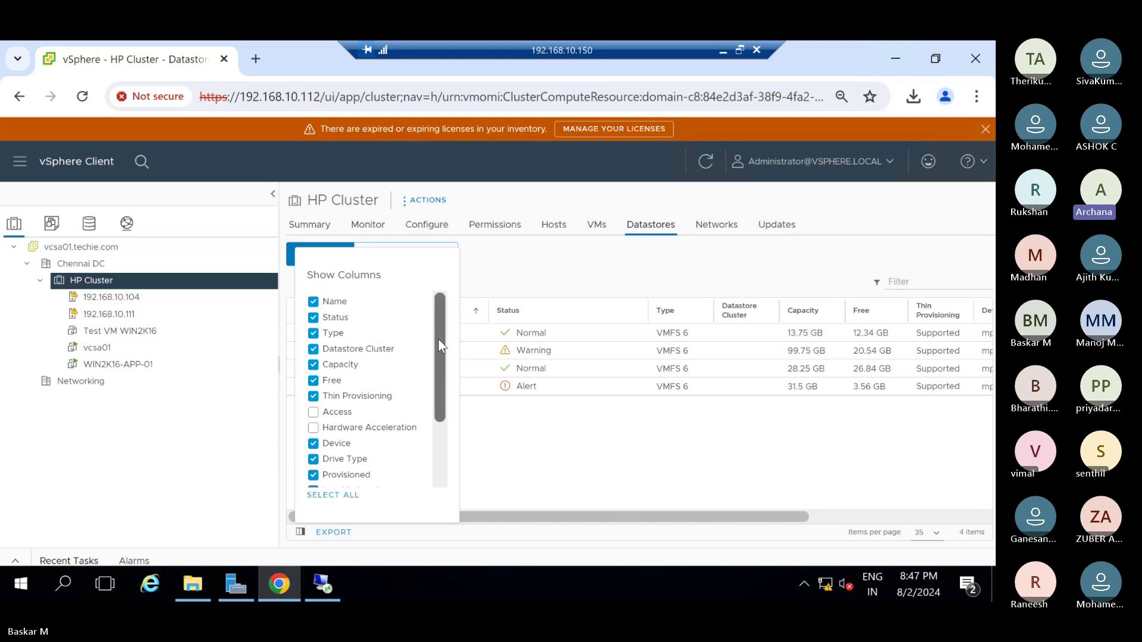
{"action": "left_click_drag", "start_coordinate": [438, 340], "coordinate": [440, 381]}
{"action": "scroll", "coordinate": [438, 377], "scroll_direction": "down", "scroll_amount": 1}
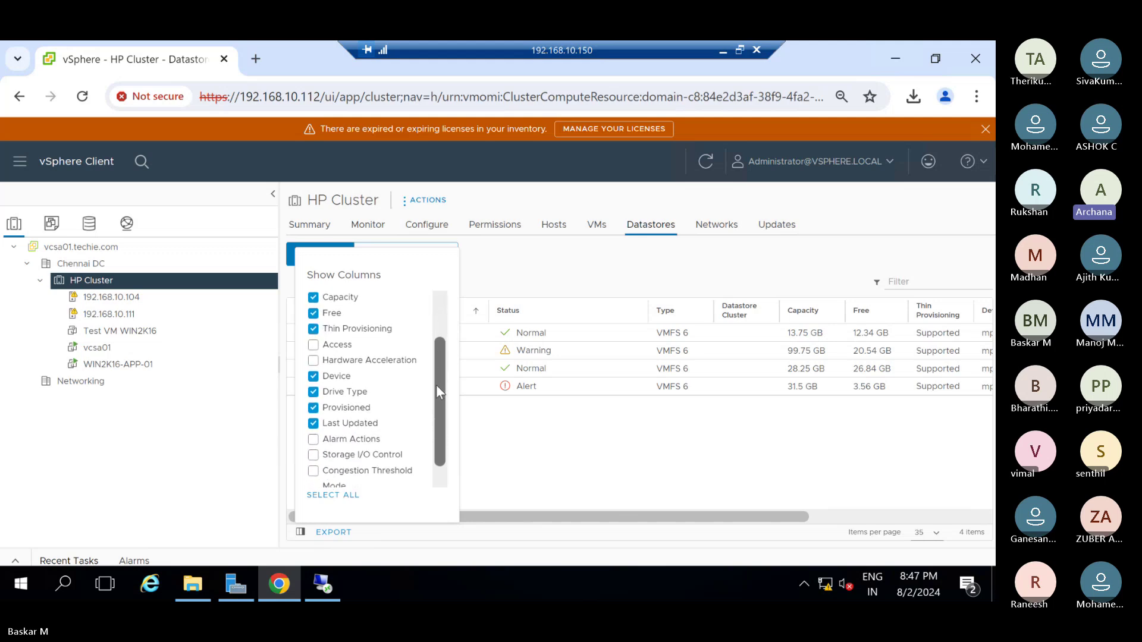
{"action": "scroll", "coordinate": [435, 390], "scroll_direction": "down", "scroll_amount": 1}
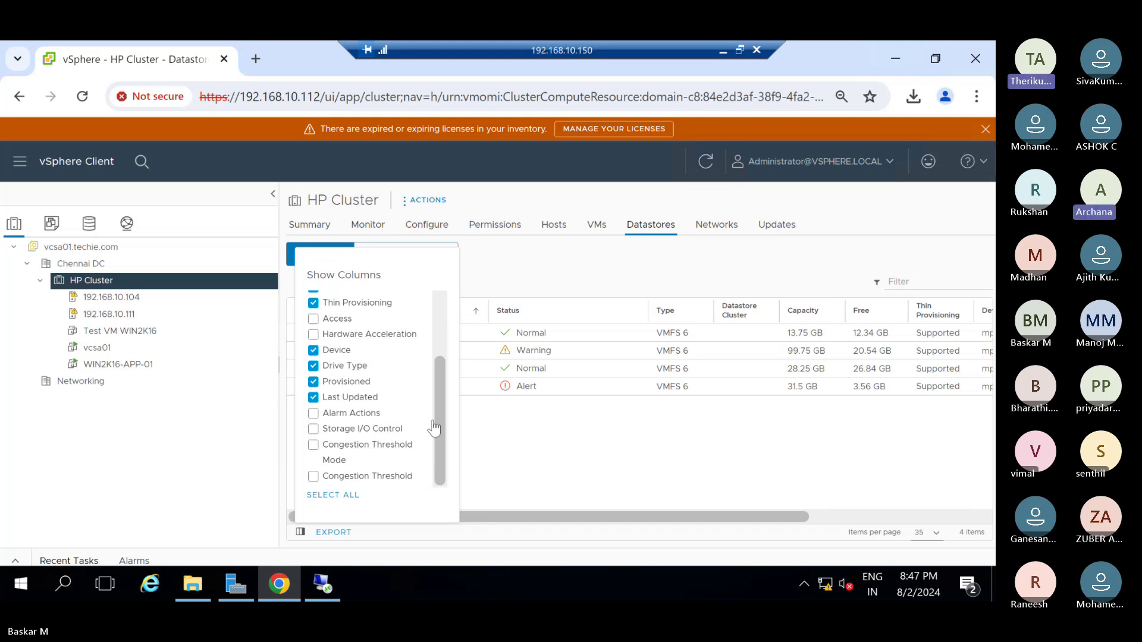
{"action": "left_click", "coordinate": [483, 435]}
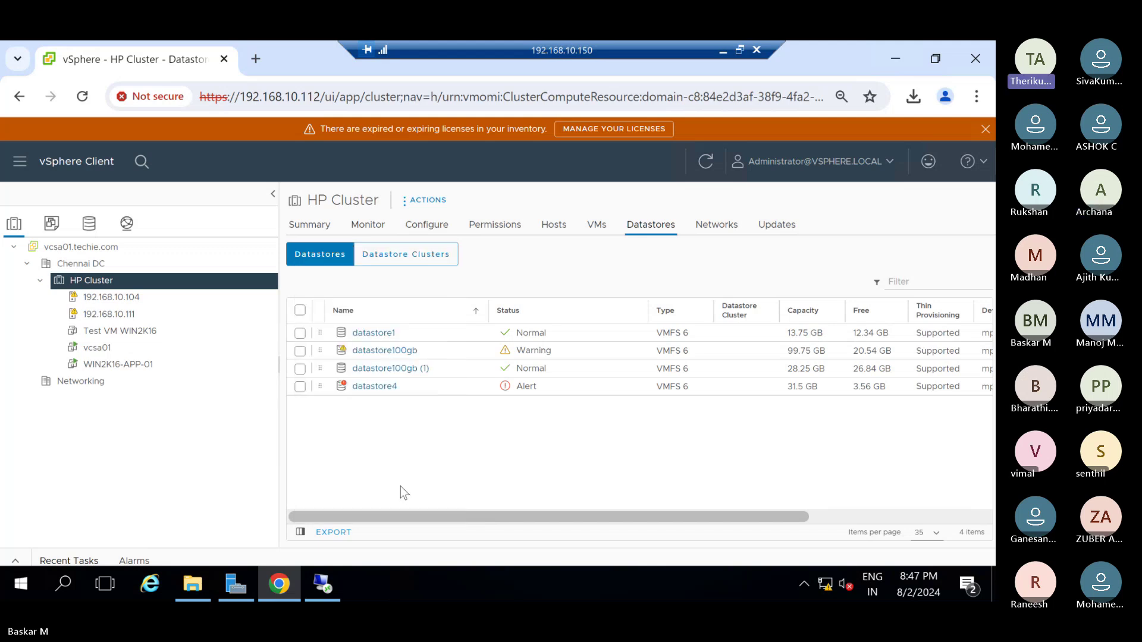
Step: Export the HP Cluster's datastore list to CSV and copy datastoresForCluster_Name.csv from the remote Downloads folder
{"action": "left_click", "coordinate": [333, 532]}
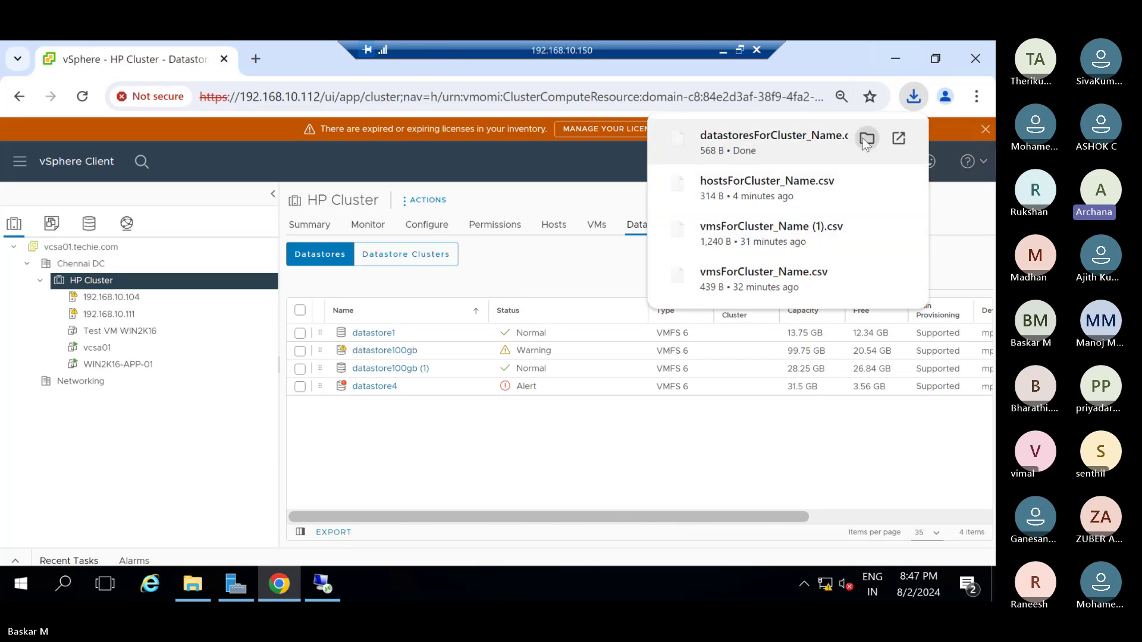
{"action": "left_click", "coordinate": [866, 140]}
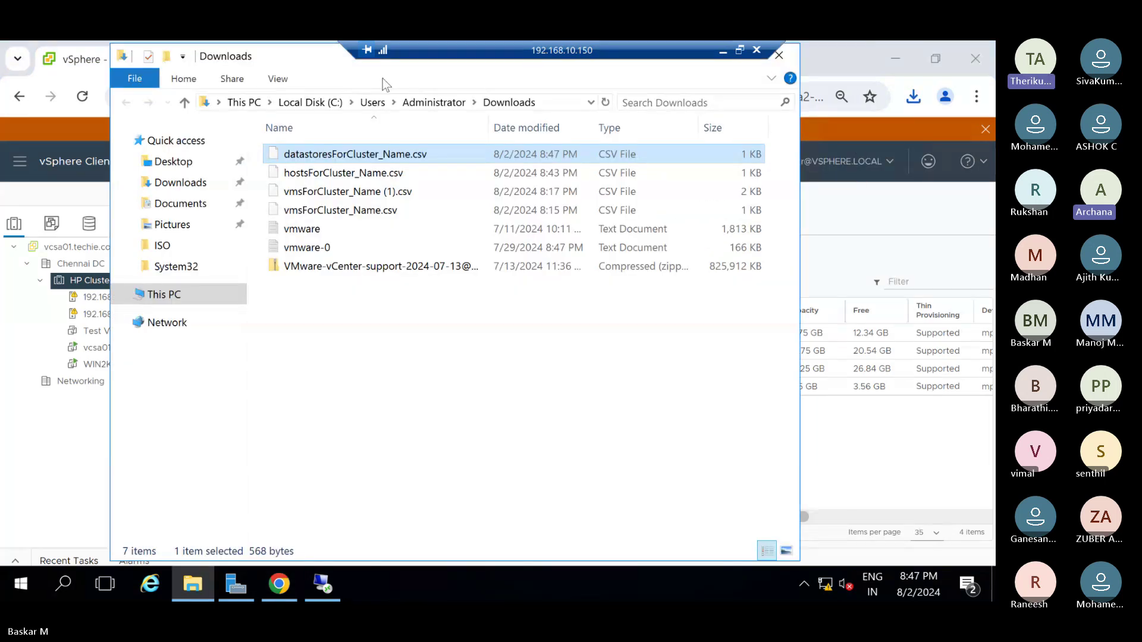
{"action": "right_click", "coordinate": [348, 156]}
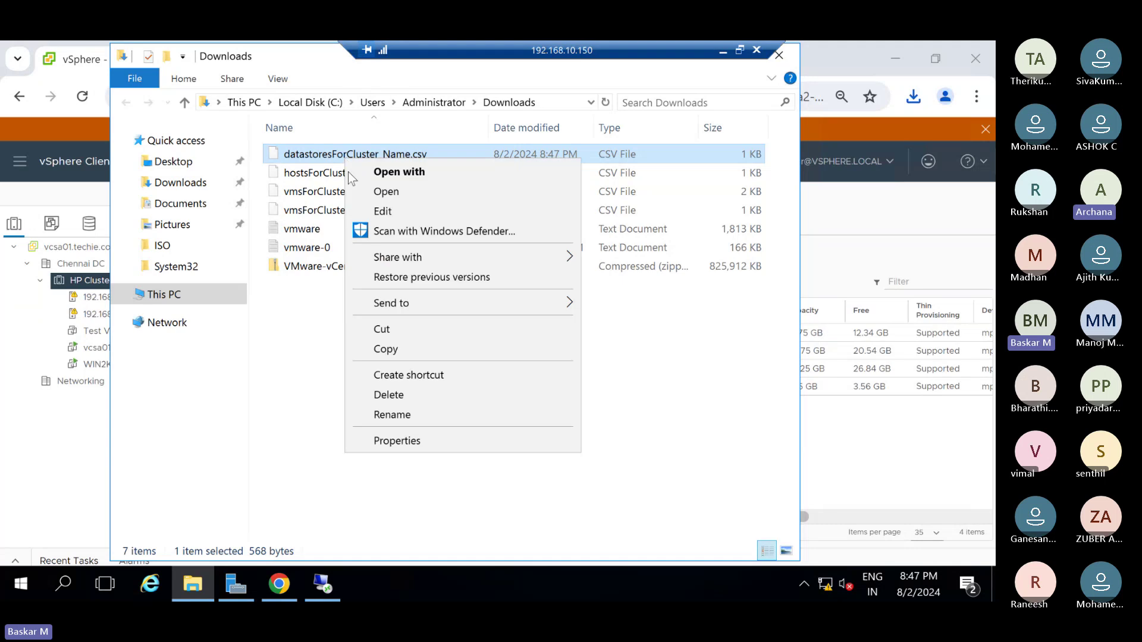
{"action": "left_click", "coordinate": [364, 352]}
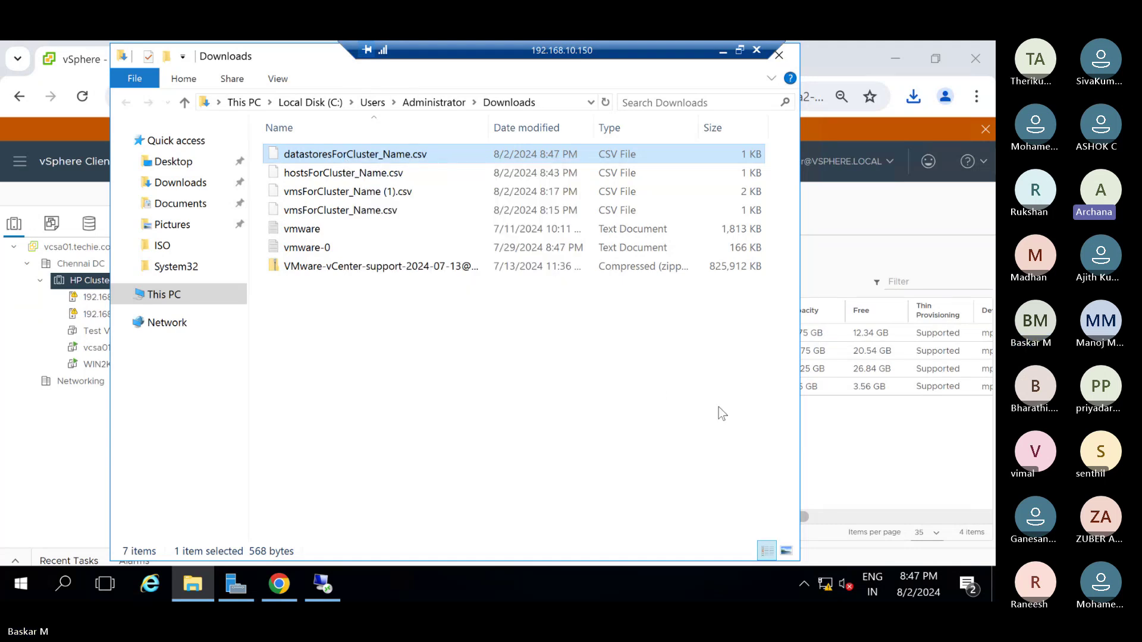
{"action": "left_click", "coordinate": [820, 441]}
Step: Switch from the remote session to the local computer's File Explorer and paste the copied CSV file into the Desktop folder
{"action": "mouse_move", "coordinate": [375, 44]}
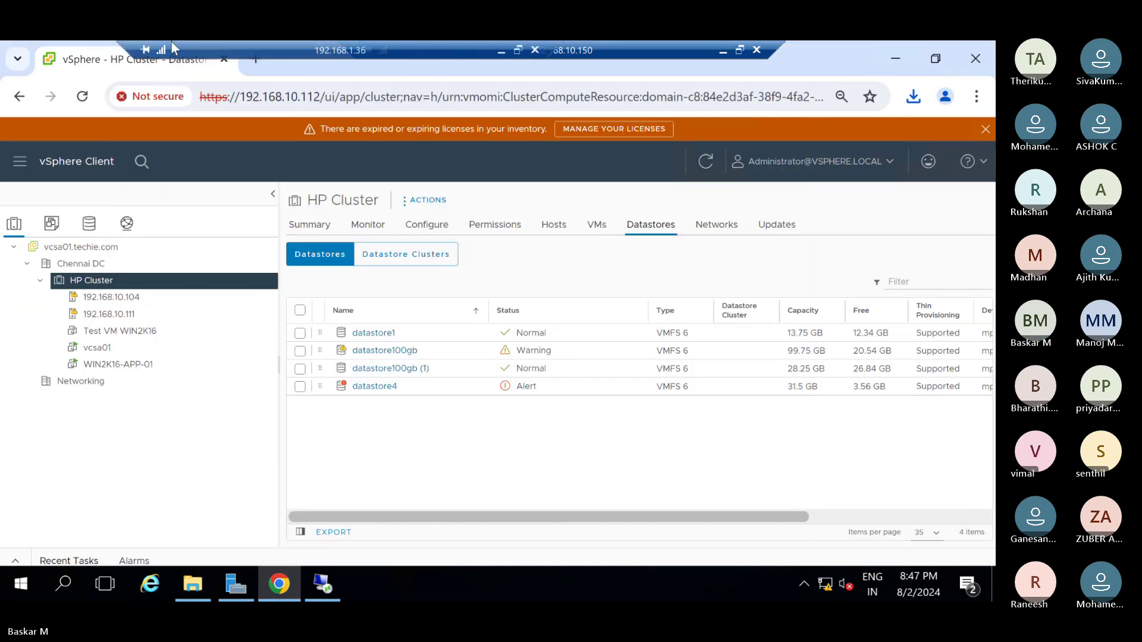
{"action": "left_click", "coordinate": [501, 52]}
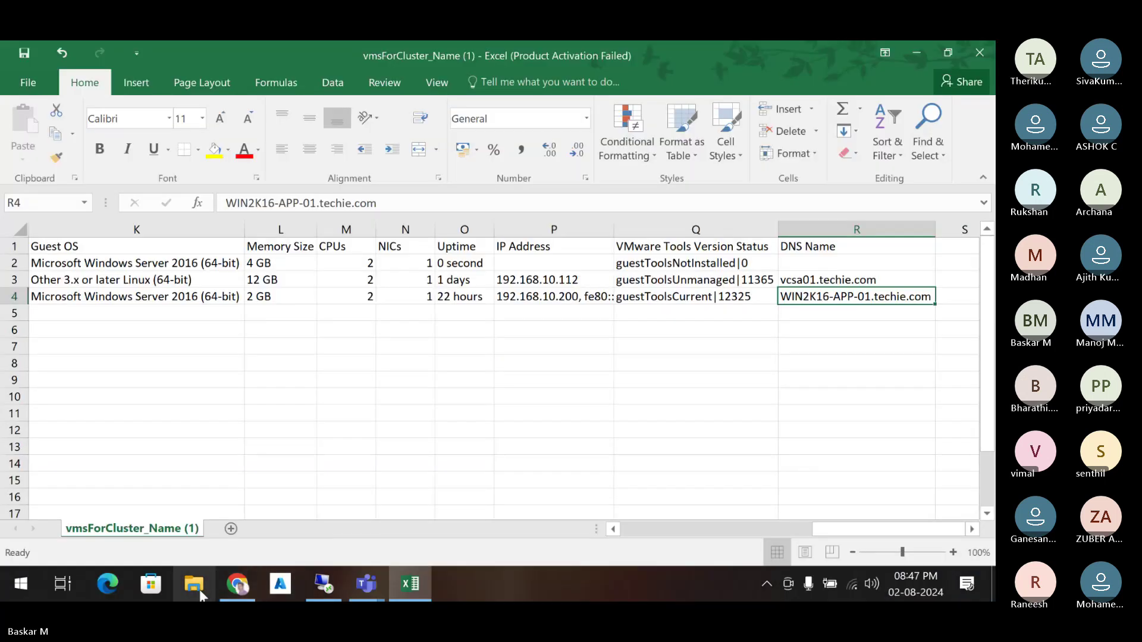
{"action": "left_click", "coordinate": [195, 583]}
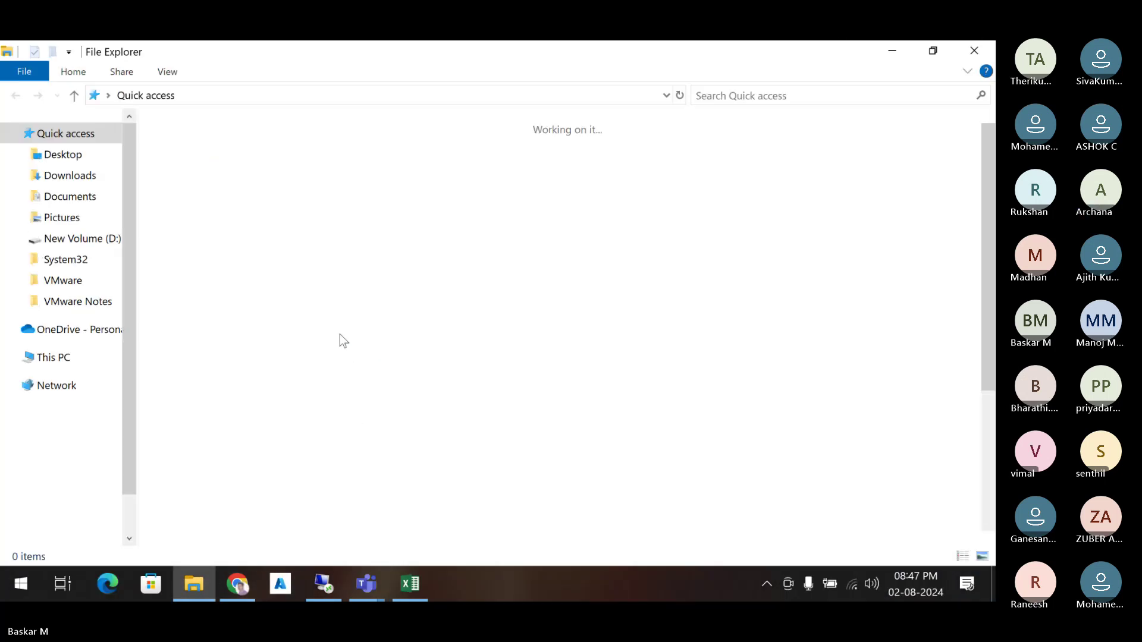
{"action": "left_click", "coordinate": [62, 154]}
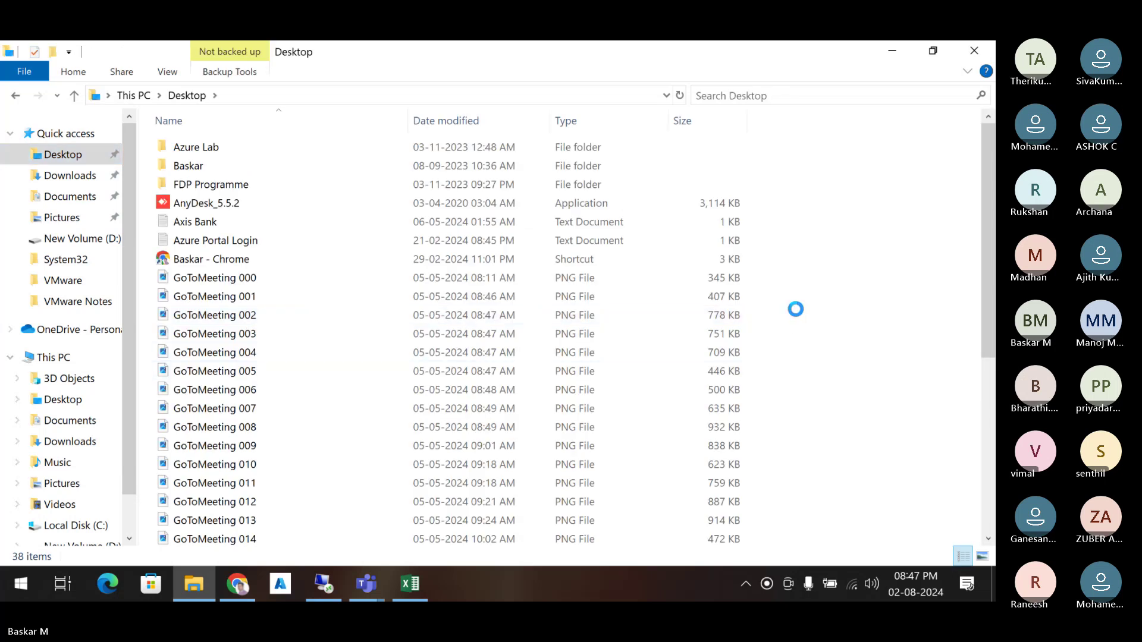
Step: Open datastoresForCluster_Name.csv in Excel and autofit column A to the datastore names
{"action": "double_click", "coordinate": [288, 537]}
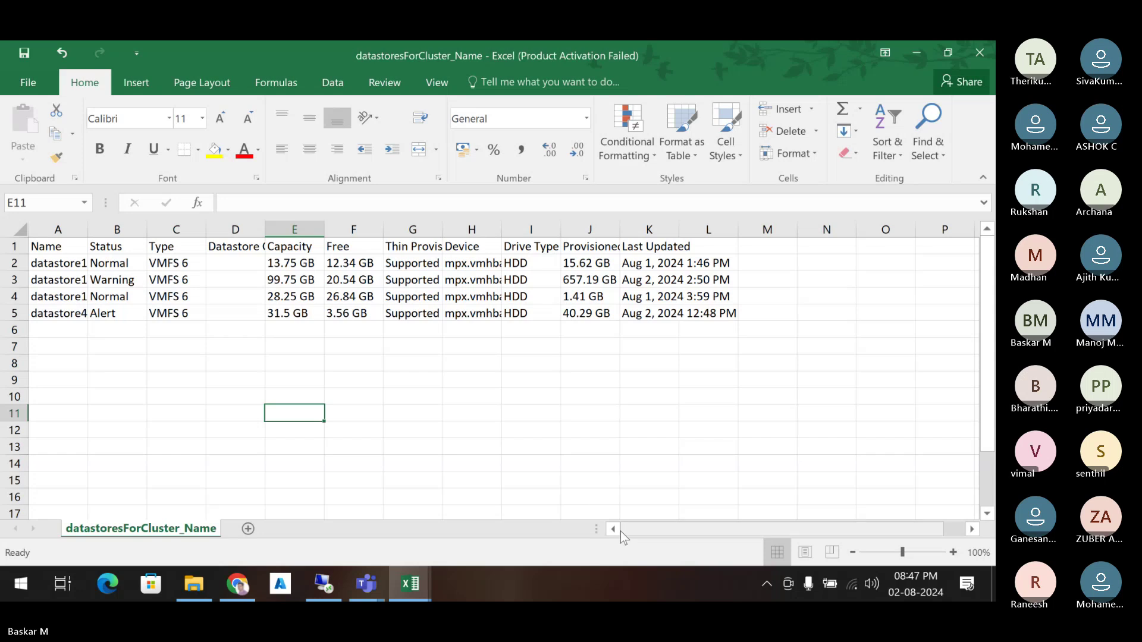
{"action": "double_click", "coordinate": [92, 230]}
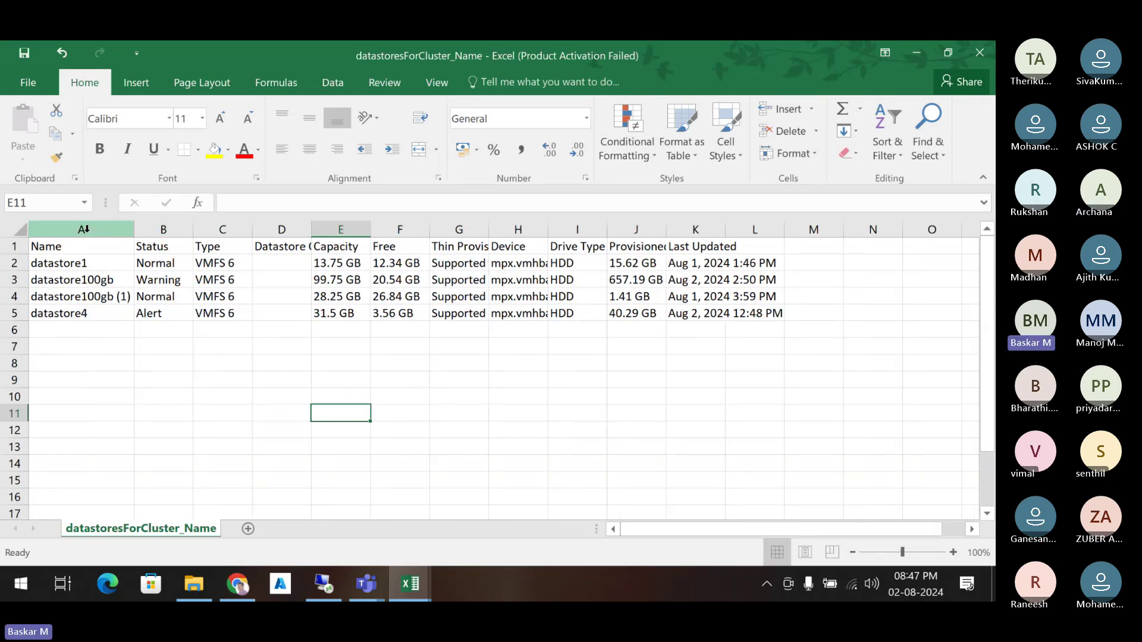
{"action": "left_click", "coordinate": [76, 250]}
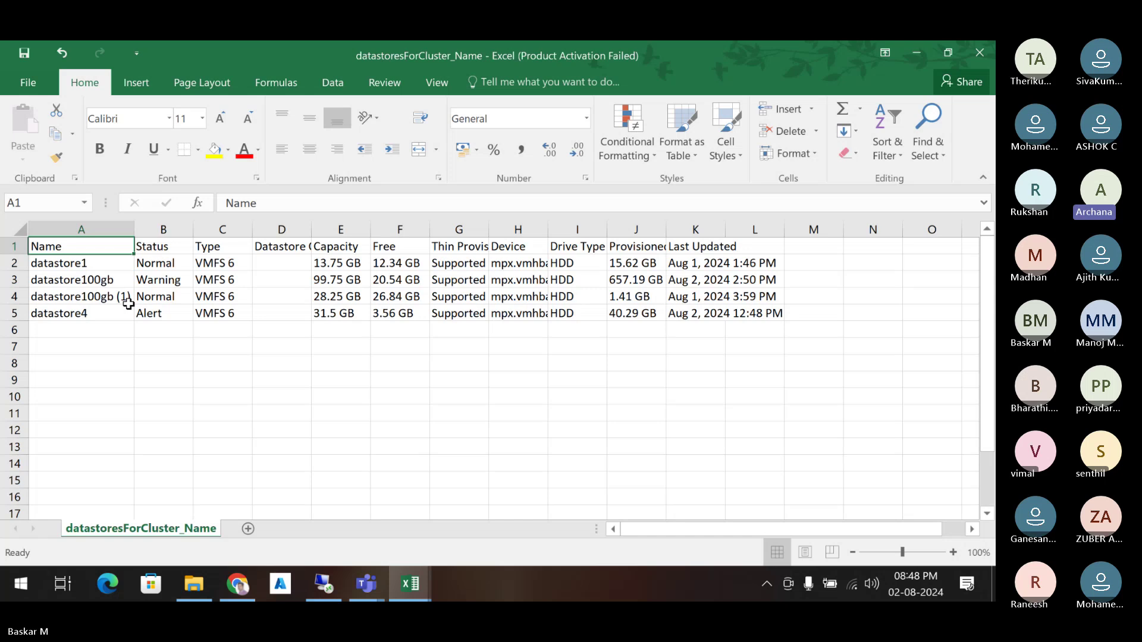
Step: Switch to the remote vSphere session to compare its datastore columns with the exported data, and return to the Excel sheet
{"action": "left_click", "coordinate": [322, 592]}
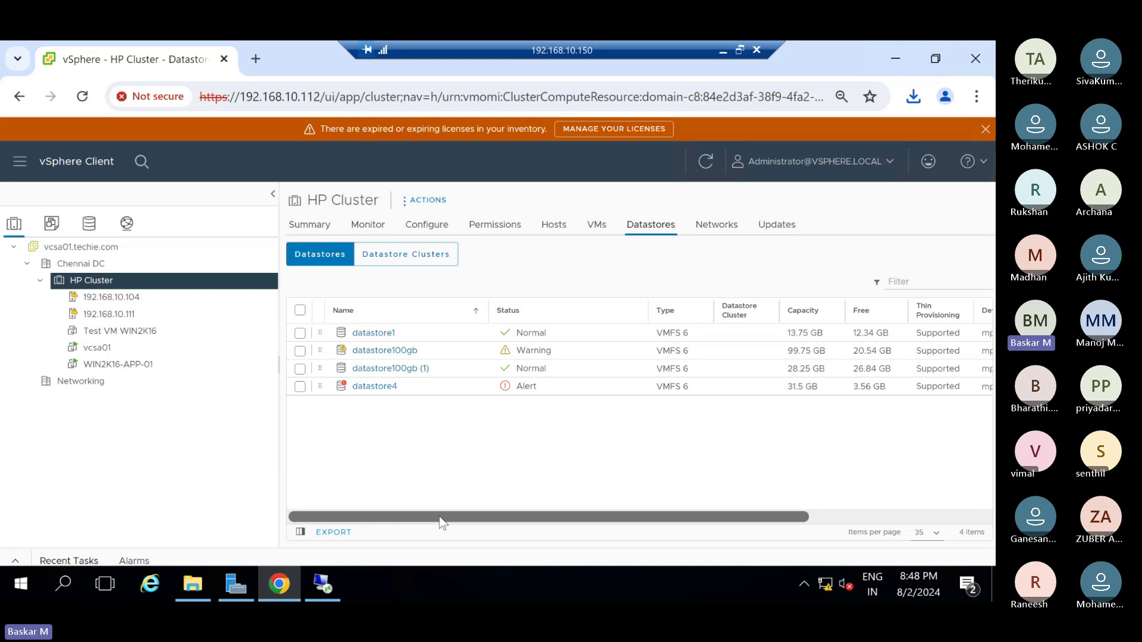
{"action": "scroll", "coordinate": [684, 497], "scroll_direction": "right", "scroll_amount": 3}
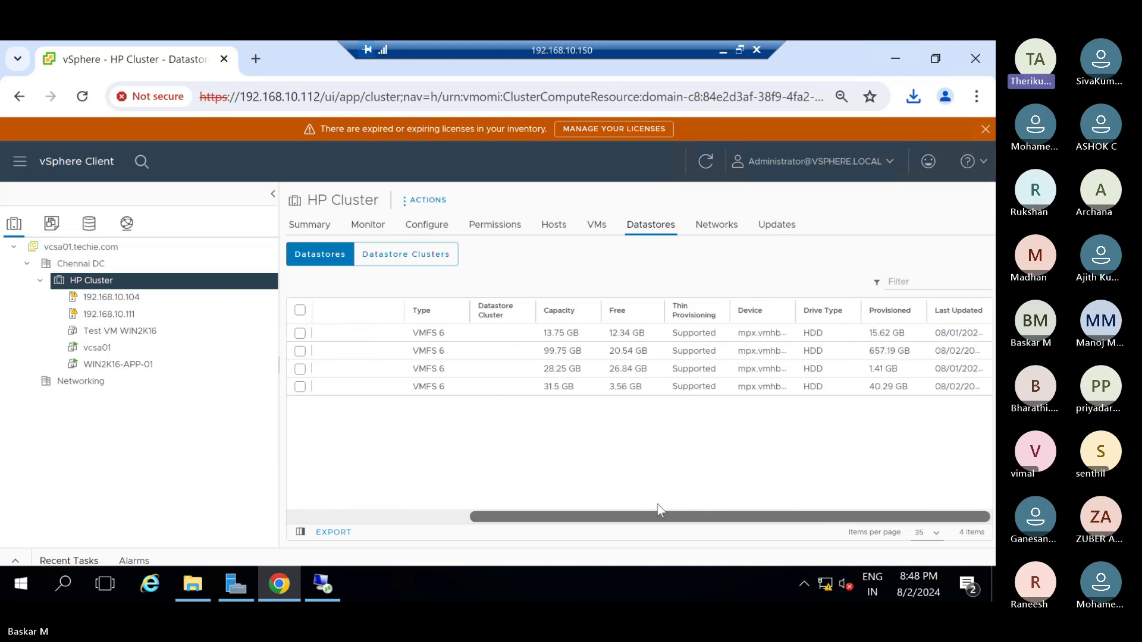
{"action": "left_click", "coordinate": [379, 520]}
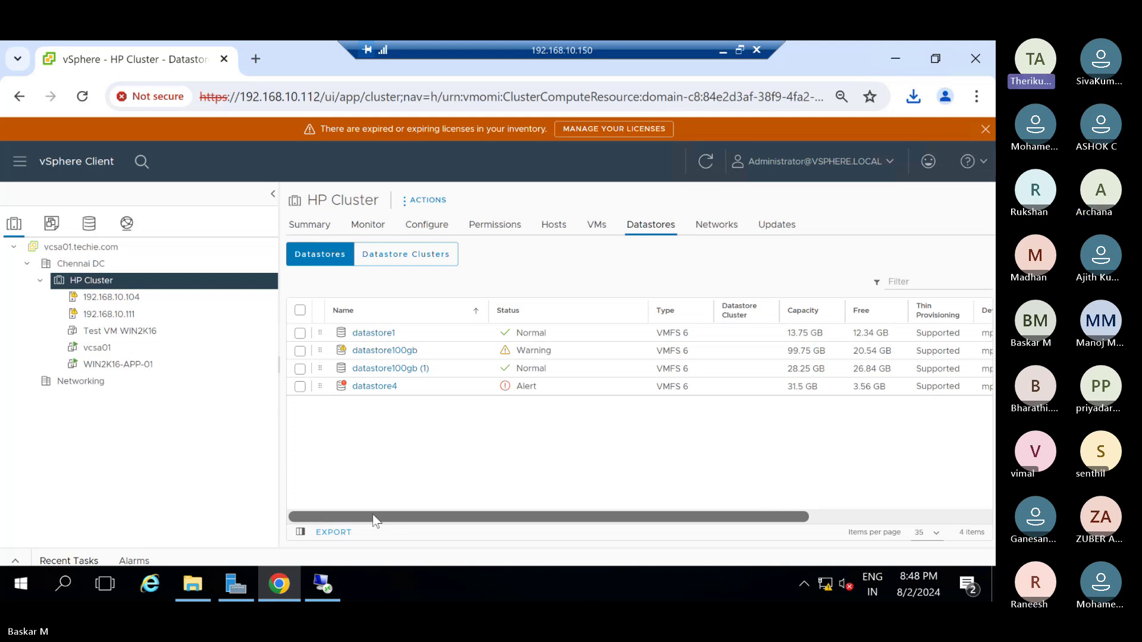
{"action": "mouse_move", "coordinate": [402, 41]}
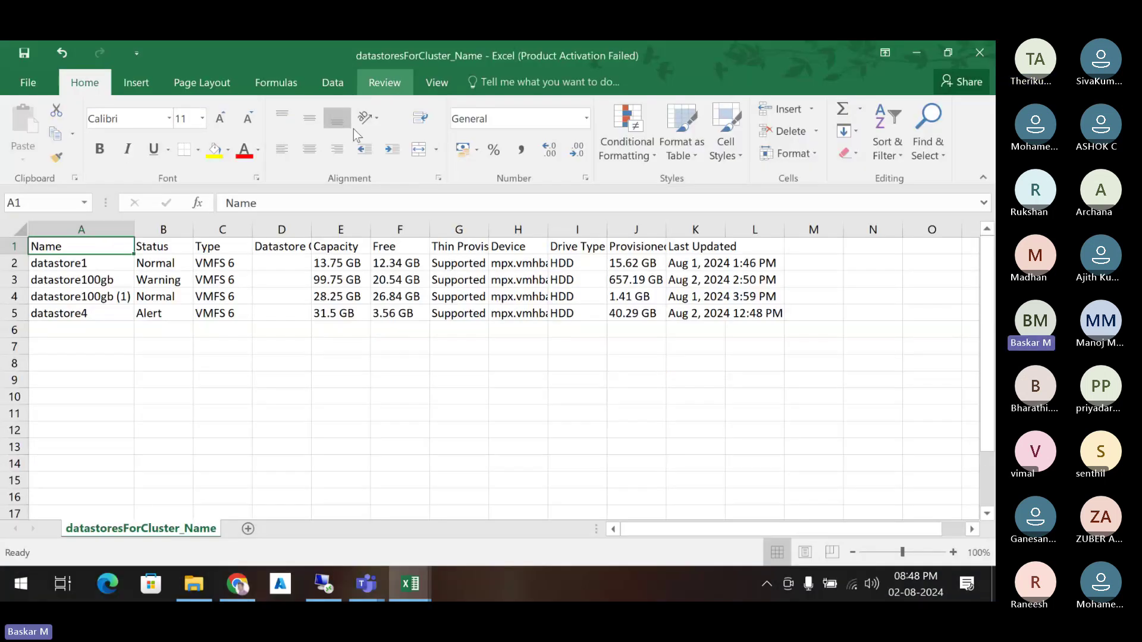
{"action": "left_click", "coordinate": [499, 51]}
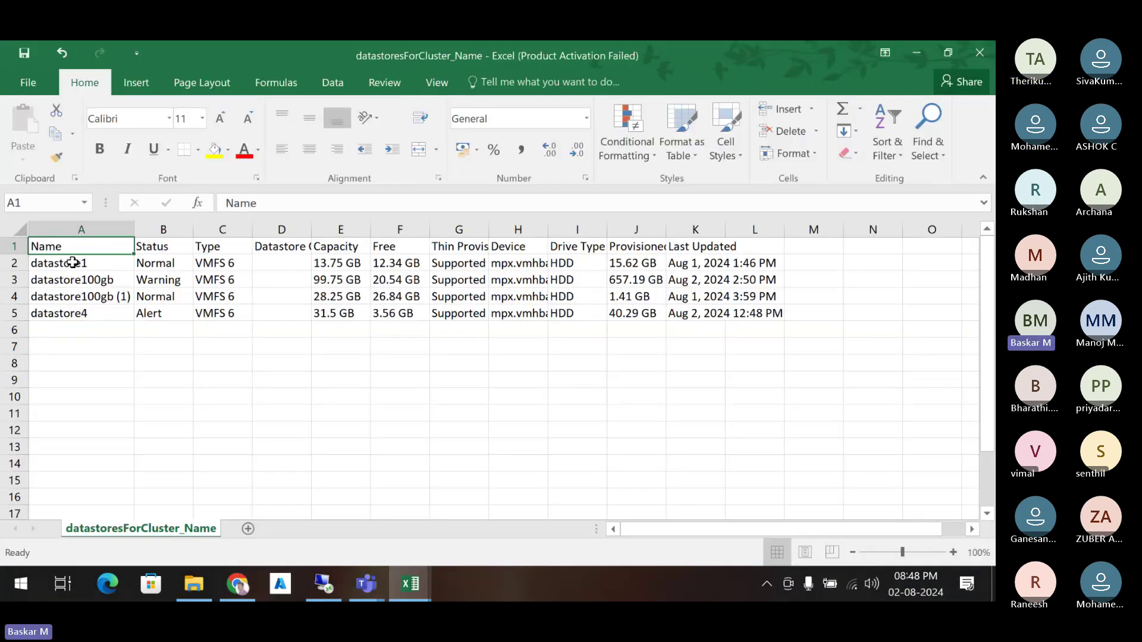
Step: Review the four datastore names, then widen the Status column slightly and review the status values
{"action": "left_click_drag", "start_coordinate": [71, 262], "coordinate": [57, 309]}
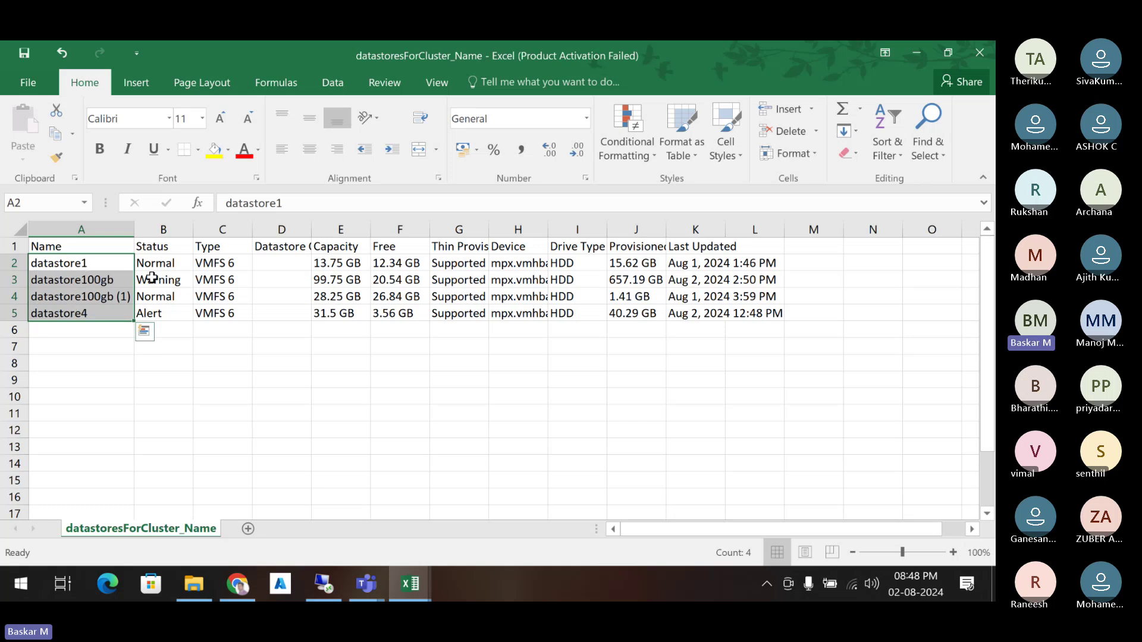
{"action": "left_click_drag", "start_coordinate": [196, 232], "coordinate": [165, 309]}
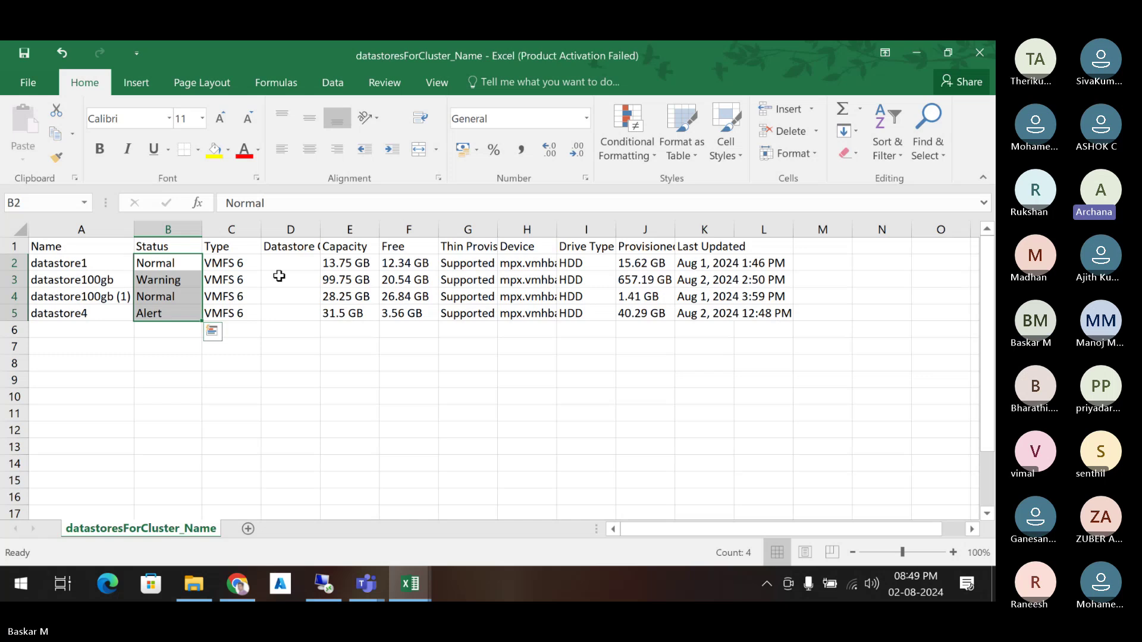
{"action": "left_click", "coordinate": [70, 248]}
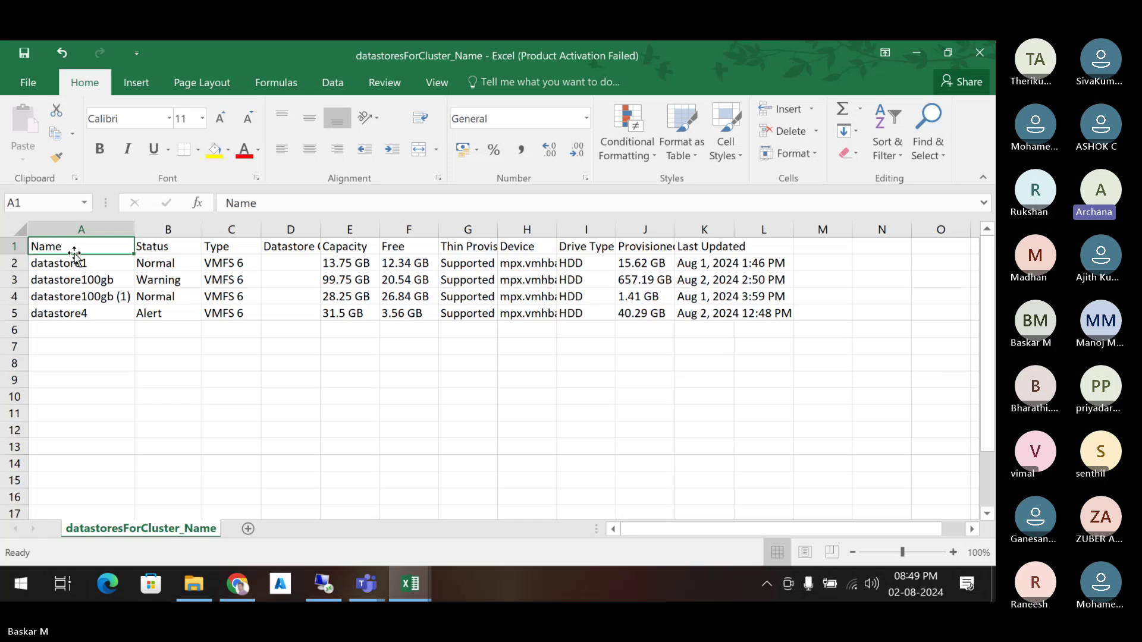
Step: Examine the exported name, status and type of datastore1, comparing its name with the datastore100gb entry
{"action": "left_click", "coordinate": [85, 263]}
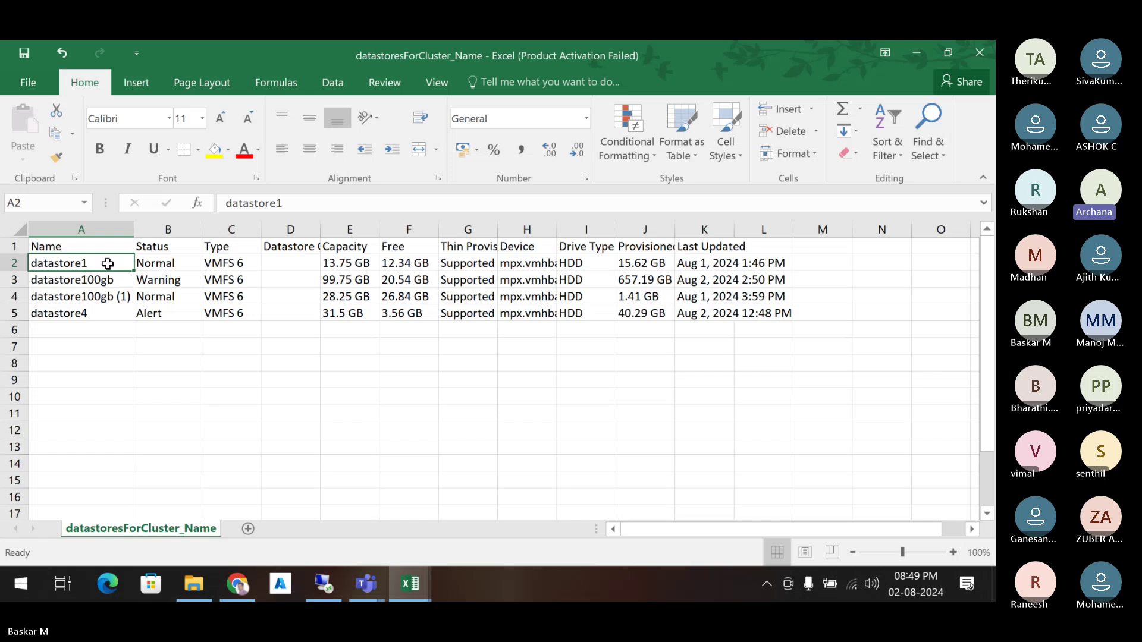
{"action": "left_click", "coordinate": [104, 279]}
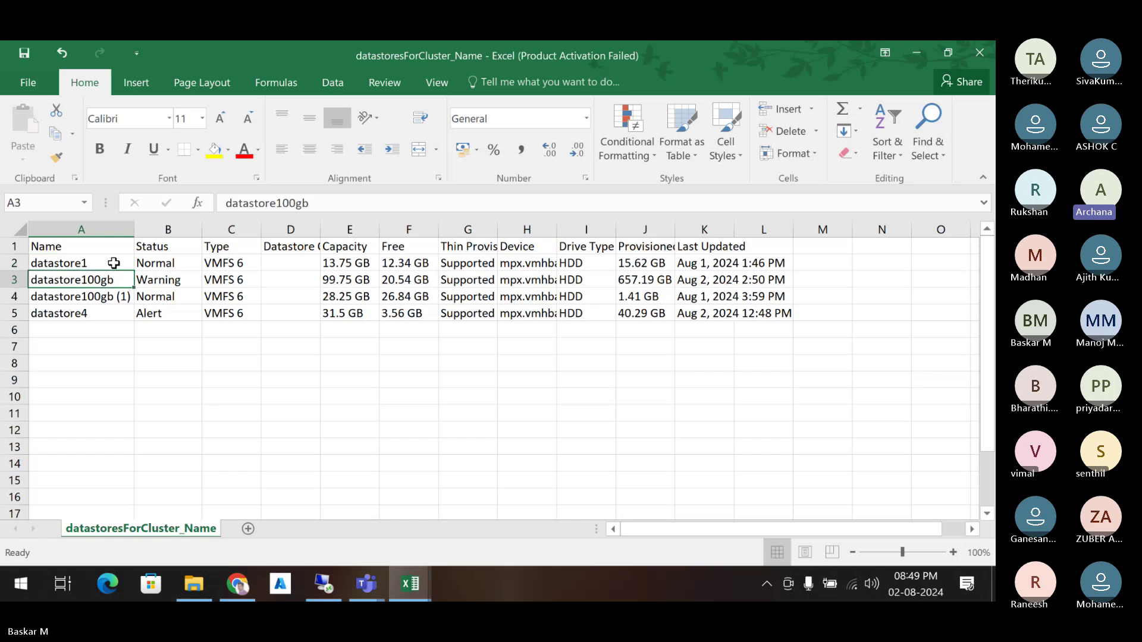
{"action": "left_click", "coordinate": [113, 263]}
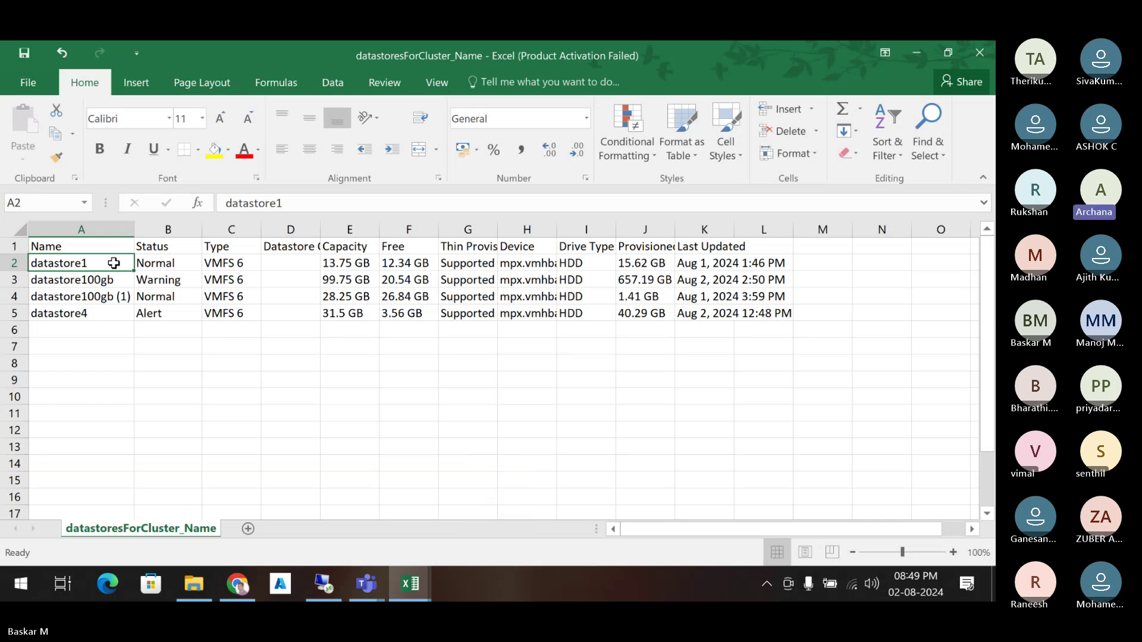
{"action": "left_click", "coordinate": [184, 262]}
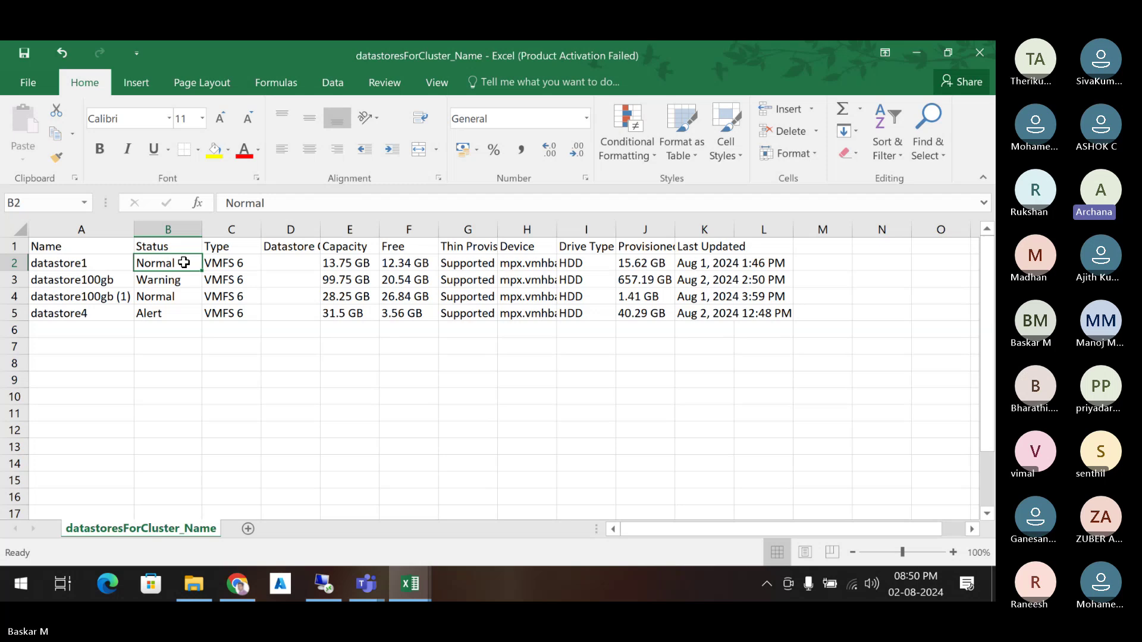
{"action": "left_click", "coordinate": [220, 263]}
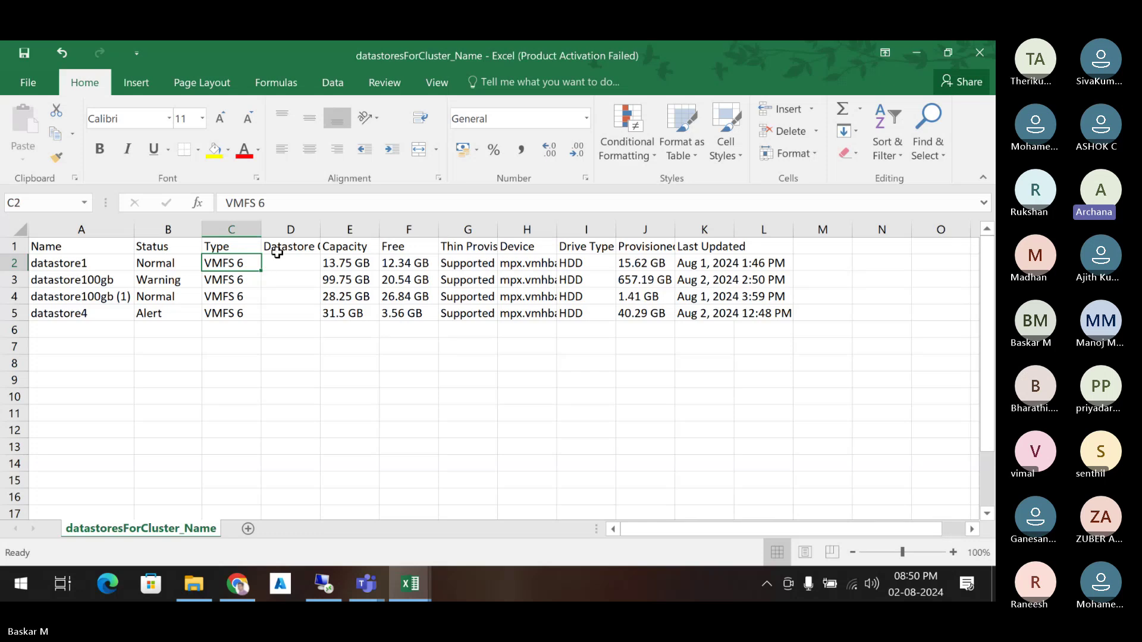
Step: Autofit the Datastore Cluster column and widen the Capacity column slightly, checking datastore1's capacity and free space
{"action": "double_click", "coordinate": [320, 229]}
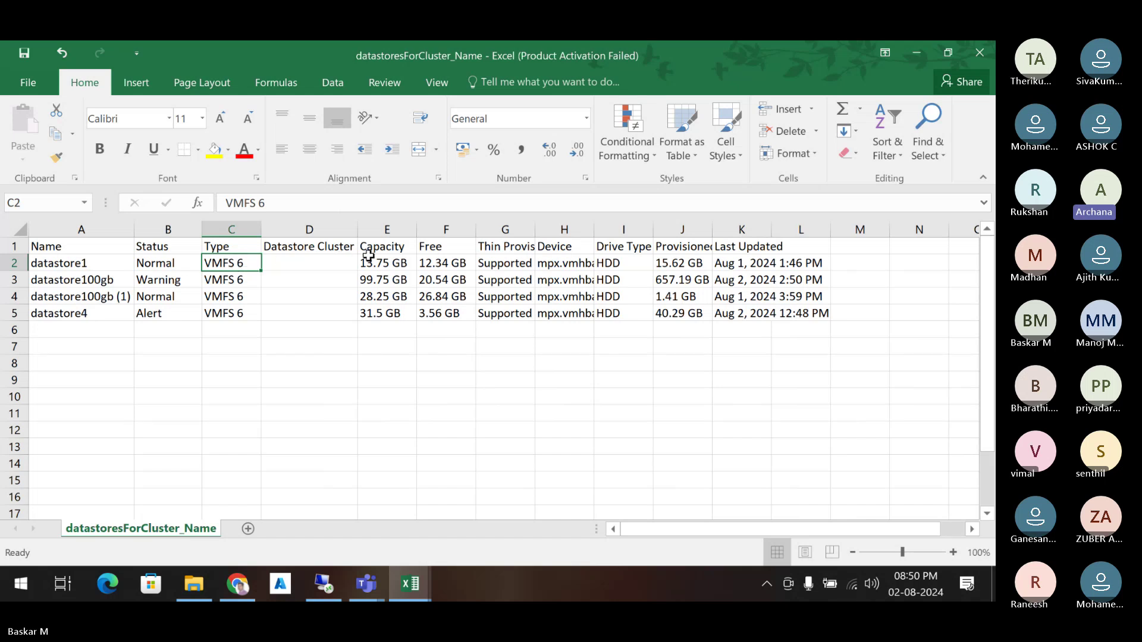
{"action": "left_click", "coordinate": [335, 260]}
{"action": "left_click_drag", "start_coordinate": [335, 260], "coordinate": [330, 245]}
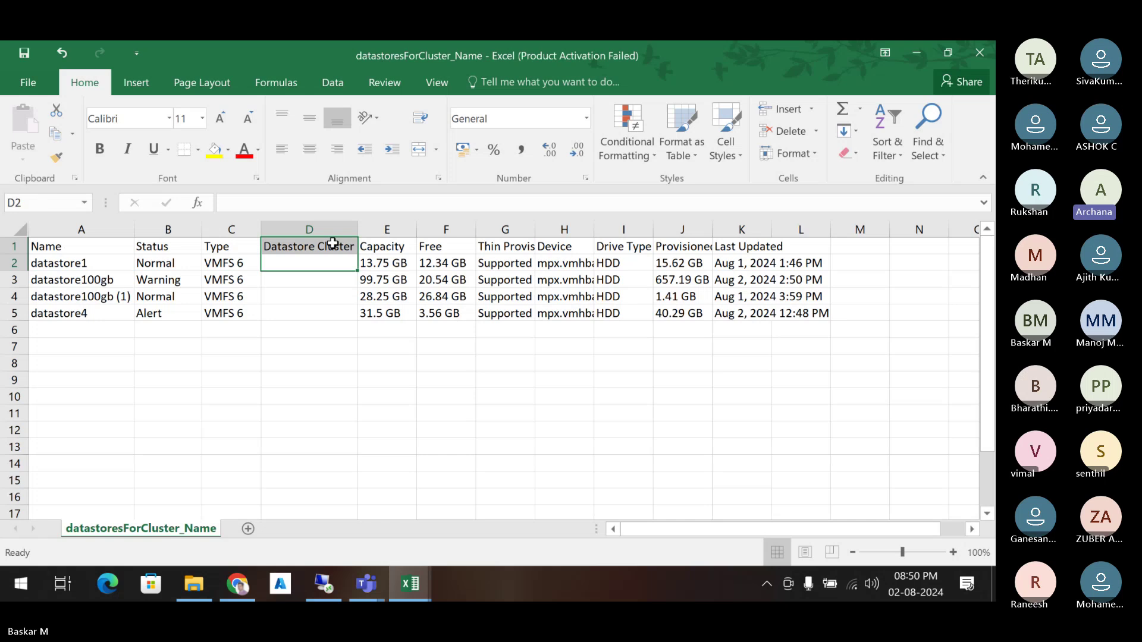
{"action": "left_click", "coordinate": [327, 264]}
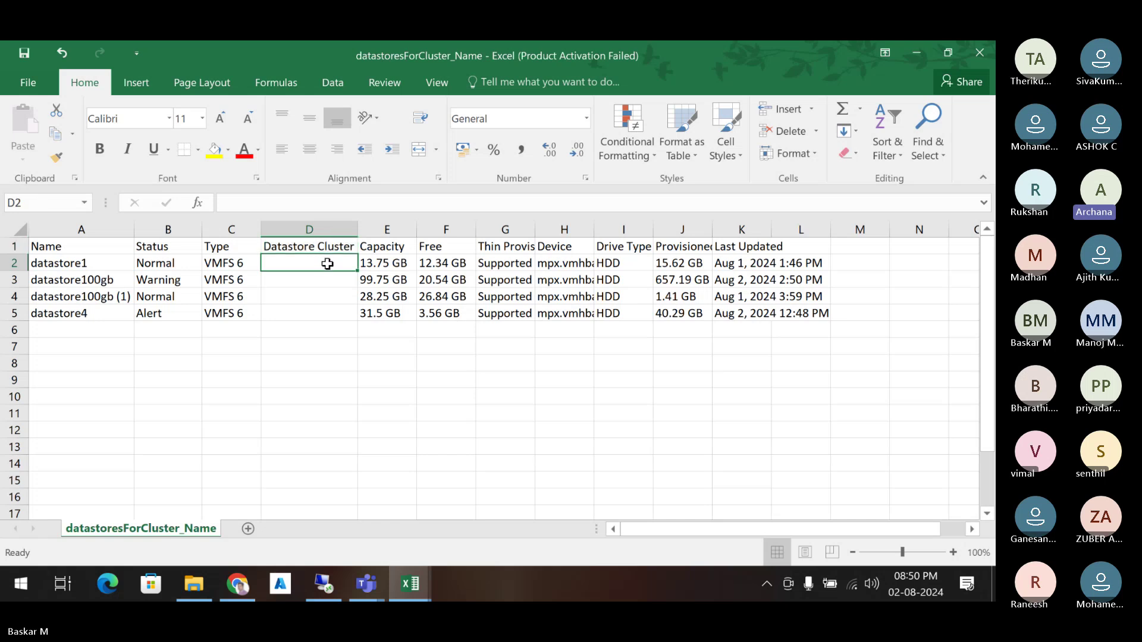
{"action": "left_click", "coordinate": [376, 263]}
{"action": "left_click_drag", "start_coordinate": [411, 244], "coordinate": [430, 234]}
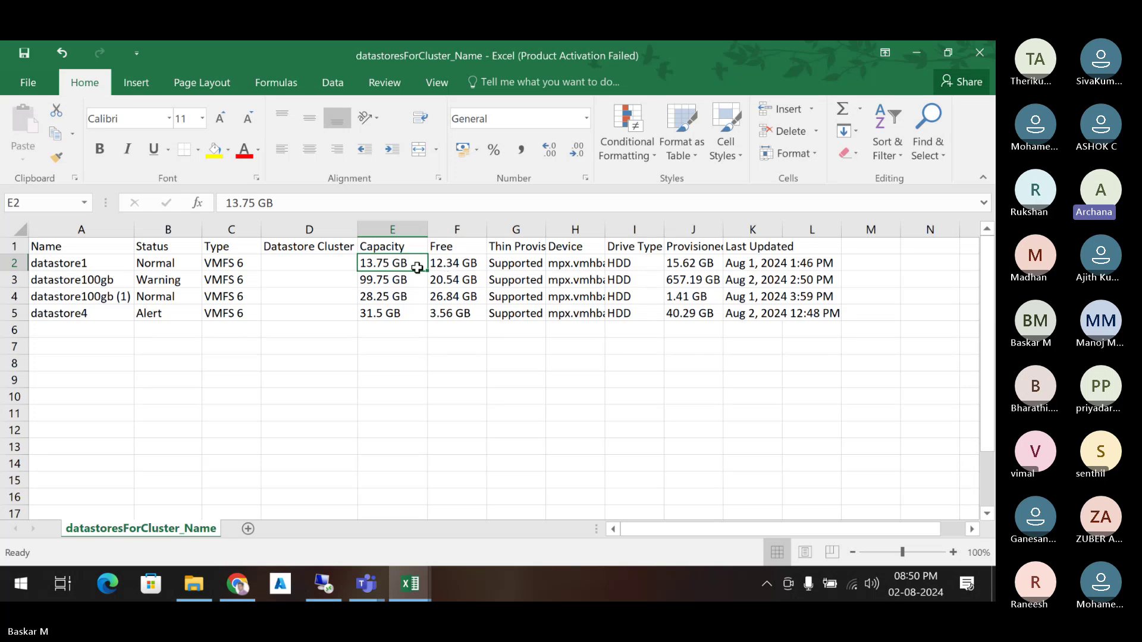
{"action": "left_click", "coordinate": [451, 262]}
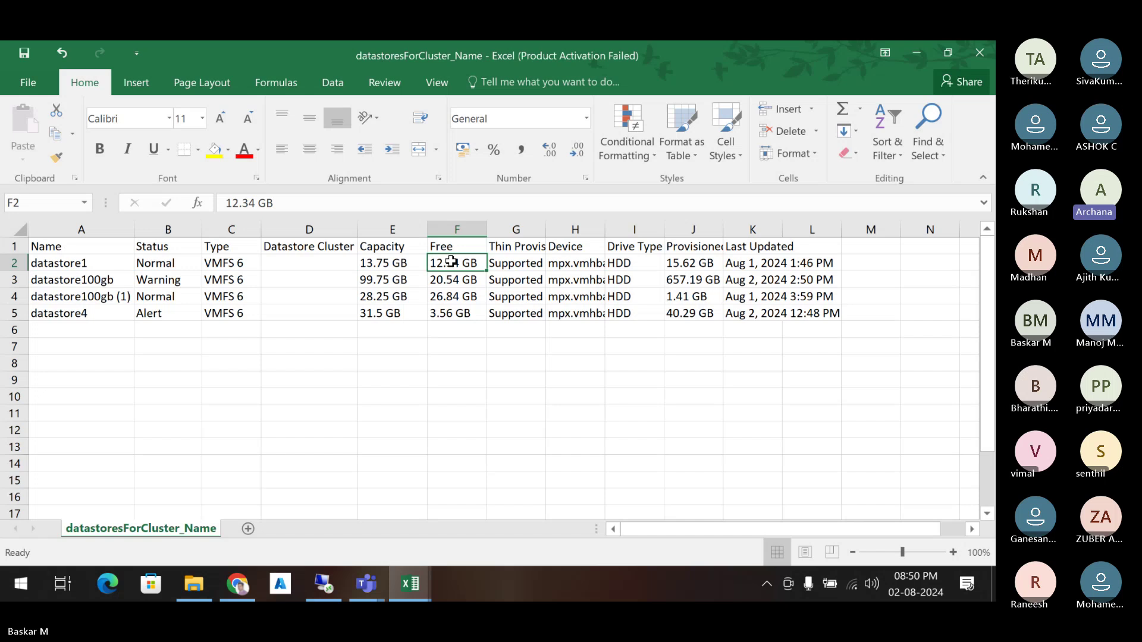
Step: Autofit the Thin Provisioning, Device, Provisioned and Last Updated columns to their contents
{"action": "double_click", "coordinate": [546, 224]}
{"action": "double_click", "coordinate": [640, 229]}
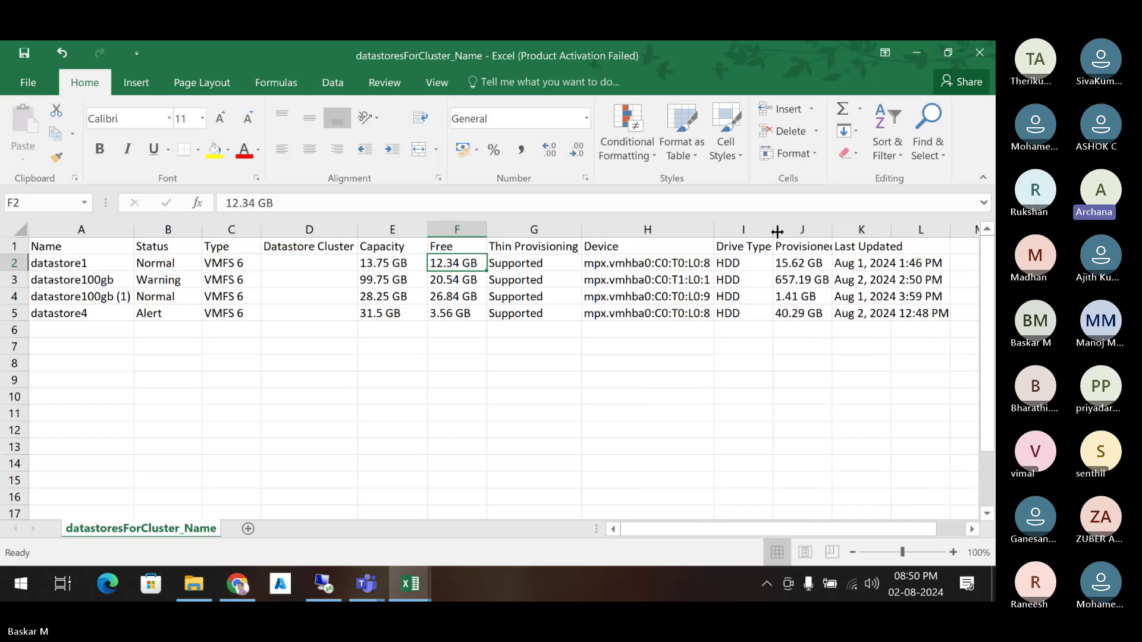
{"action": "double_click", "coordinate": [831, 229]}
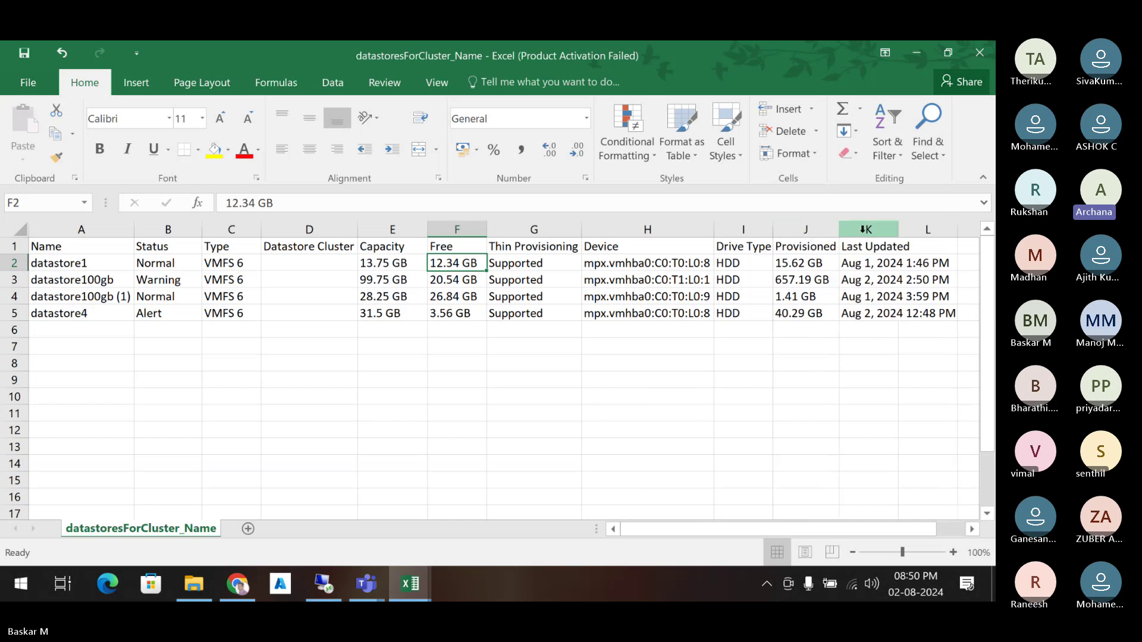
{"action": "double_click", "coordinate": [892, 228]}
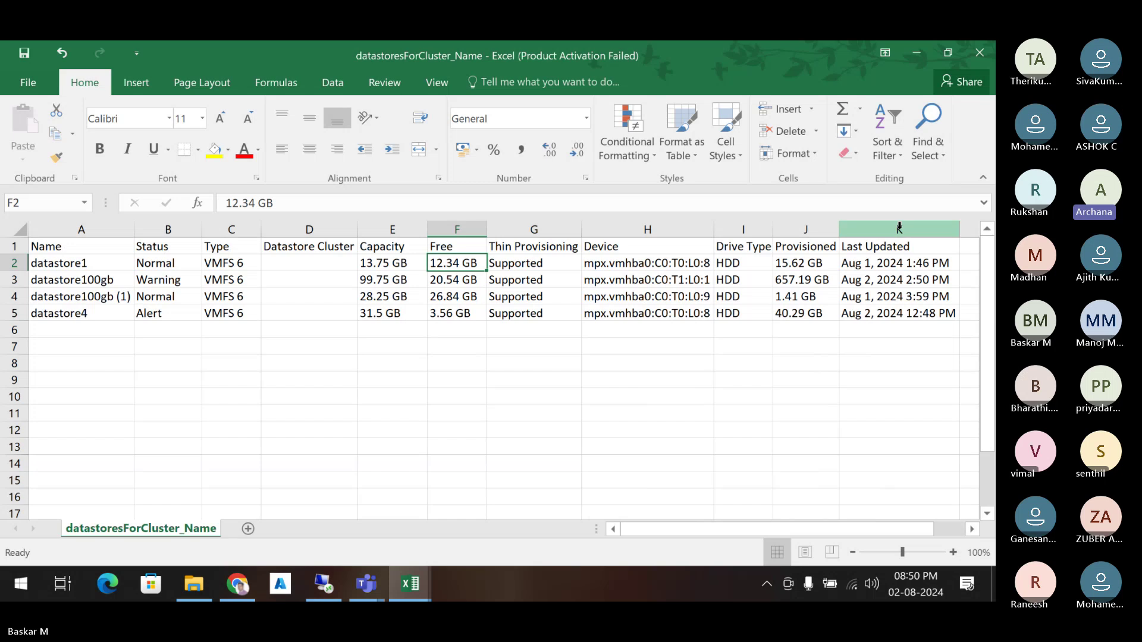
Step: Colour the letters "hba" red within datastore1's Device value in cell H2
{"action": "left_click", "coordinate": [555, 264]}
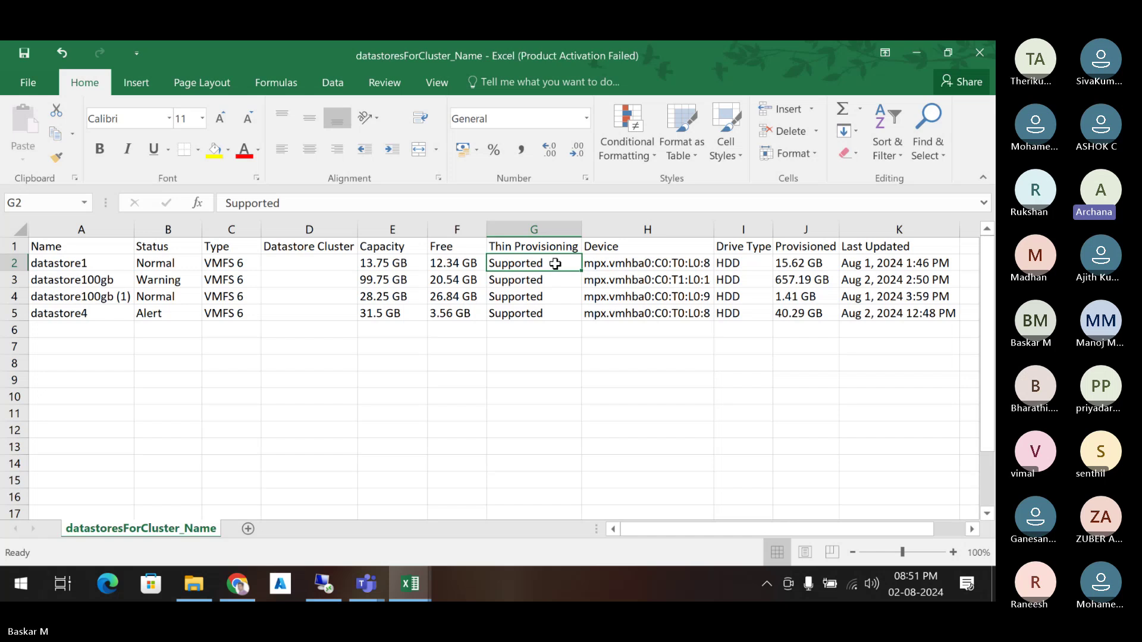
{"action": "left_click", "coordinate": [605, 268]}
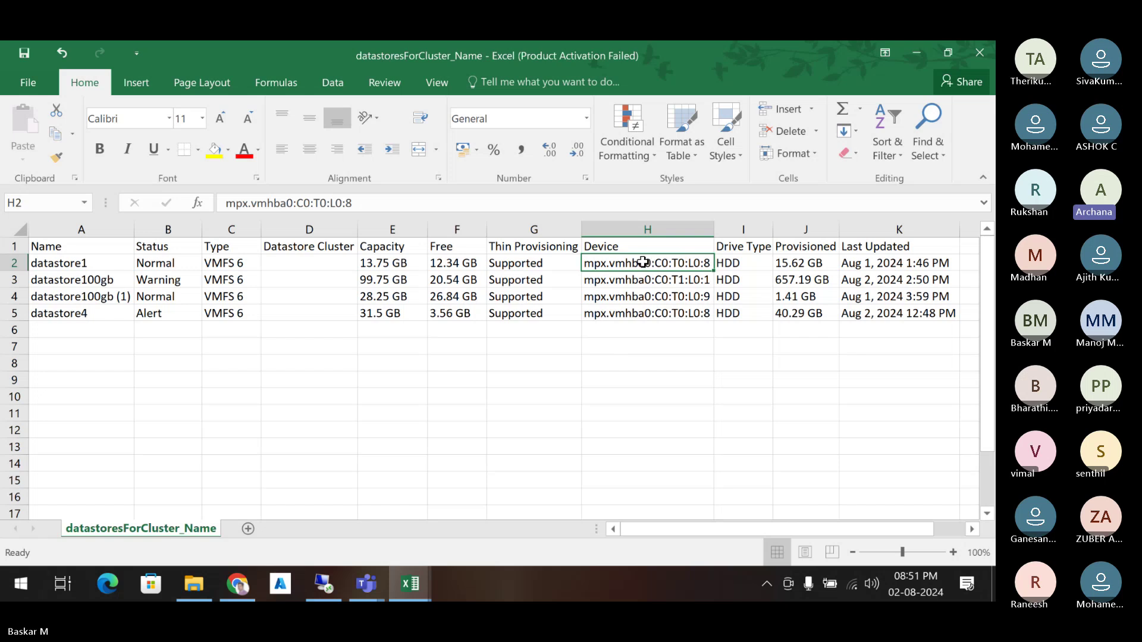
{"action": "double_click", "coordinate": [643, 262]}
{"action": "left_click_drag", "start_coordinate": [644, 262], "coordinate": [625, 262]}
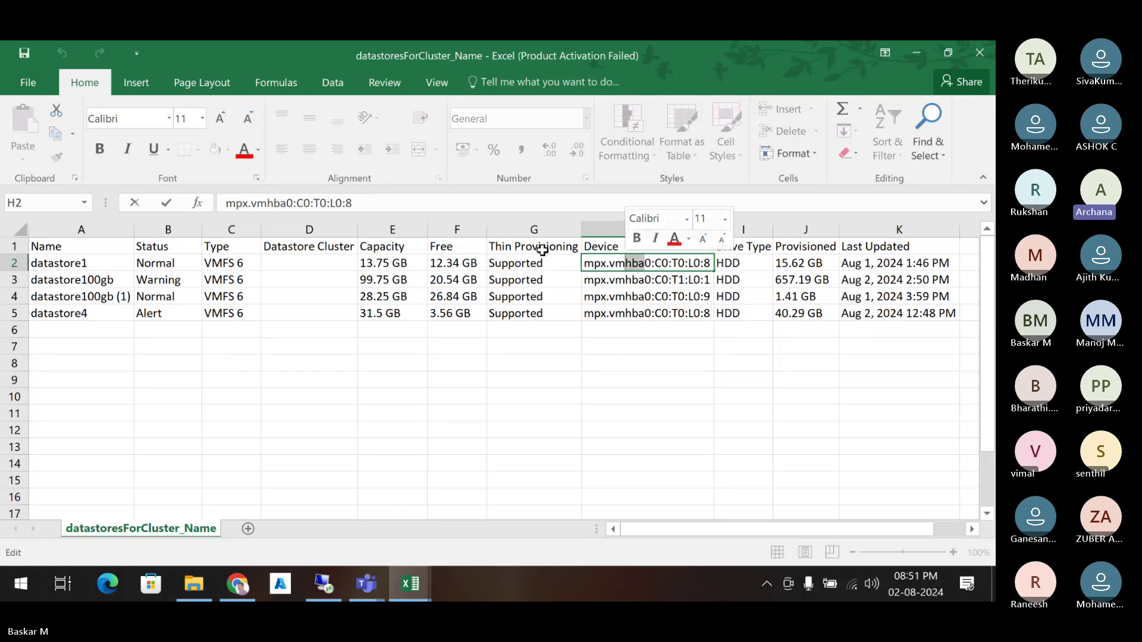
{"action": "left_click", "coordinate": [243, 151]}
{"action": "left_click", "coordinate": [628, 297]}
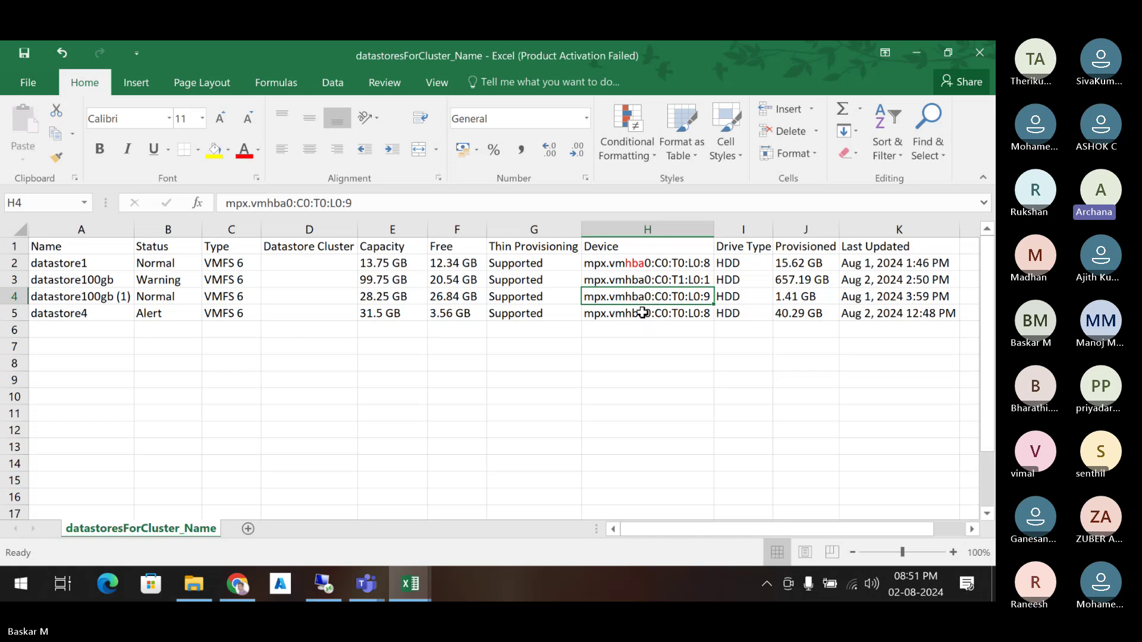
Step: Review datastore1's device and drive type, and widen the Drive Type column slightly
{"action": "left_click", "coordinate": [639, 267]}
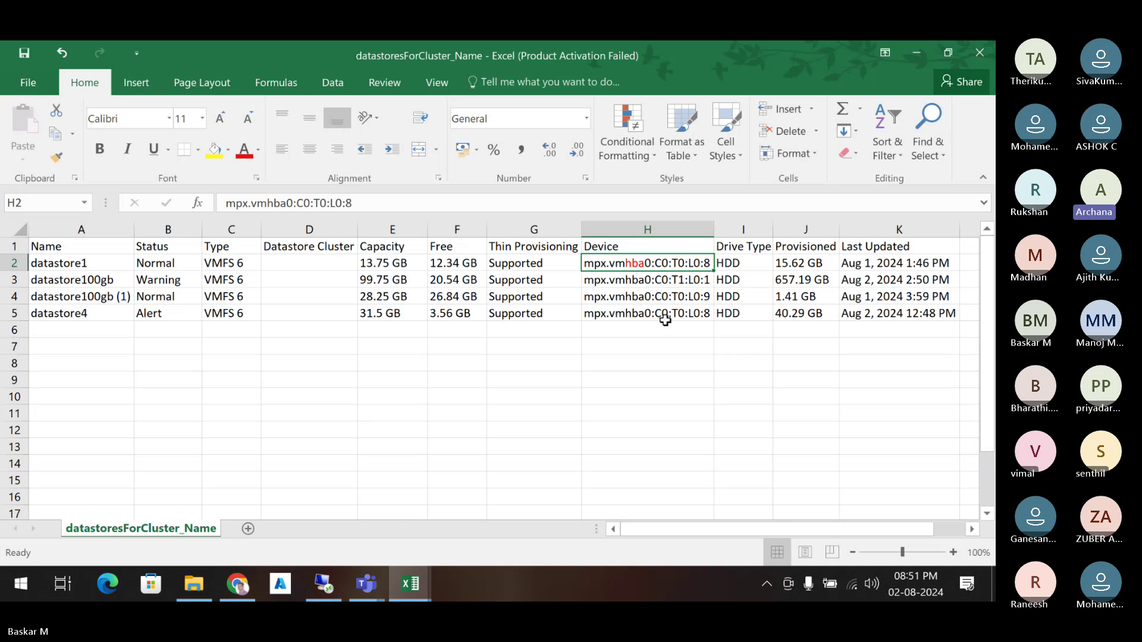
{"action": "left_click", "coordinate": [739, 263]}
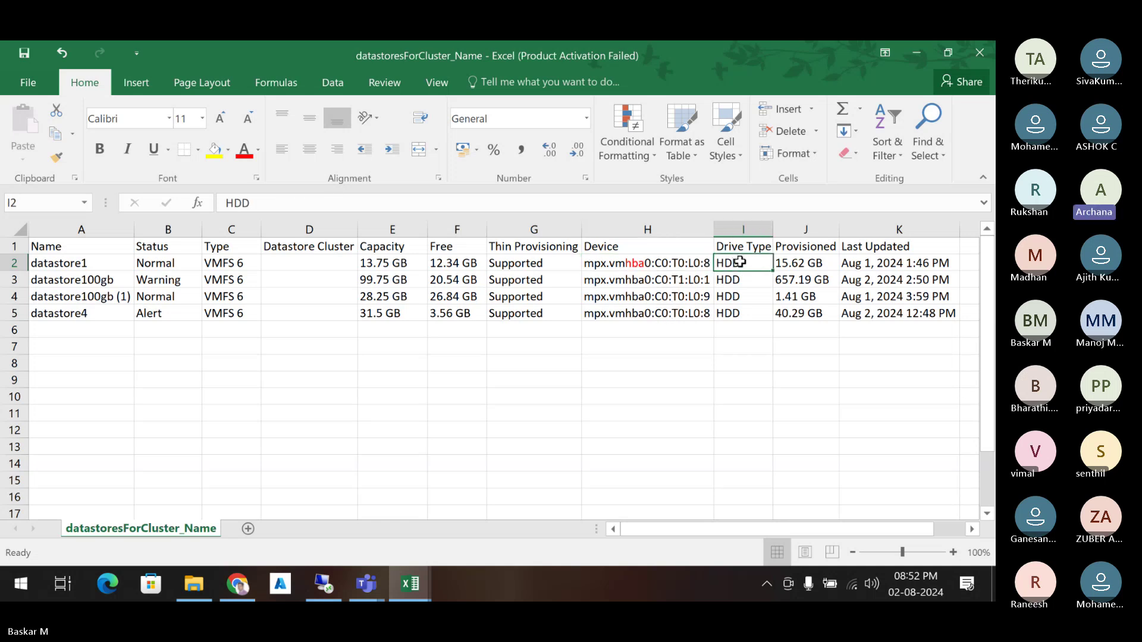
{"action": "left_click", "coordinate": [708, 263]}
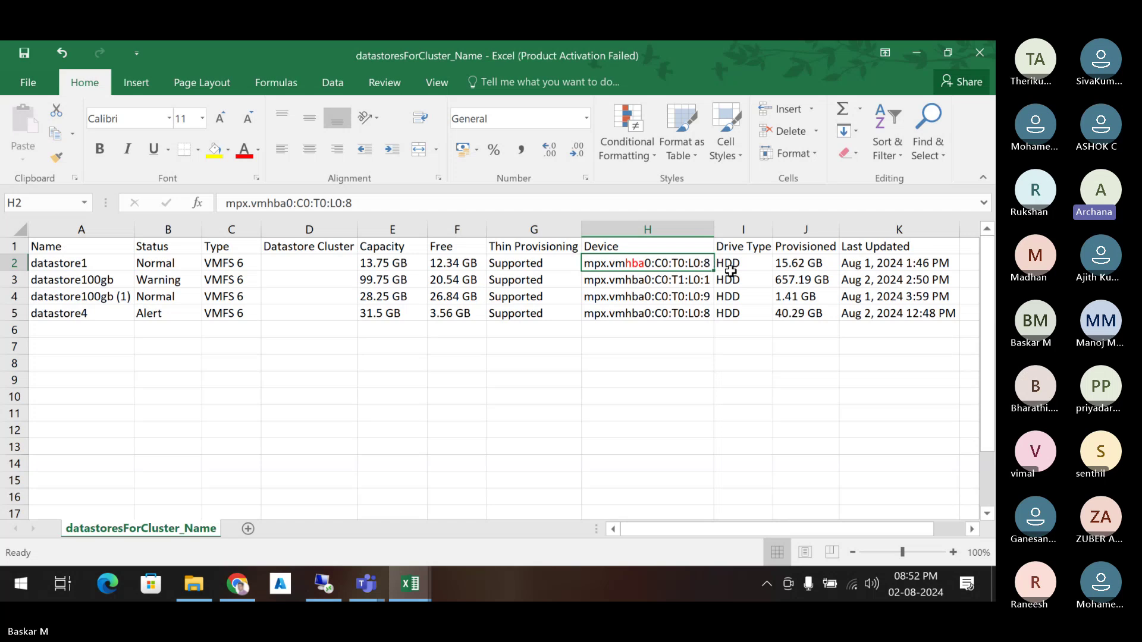
{"action": "left_click", "coordinate": [732, 269]}
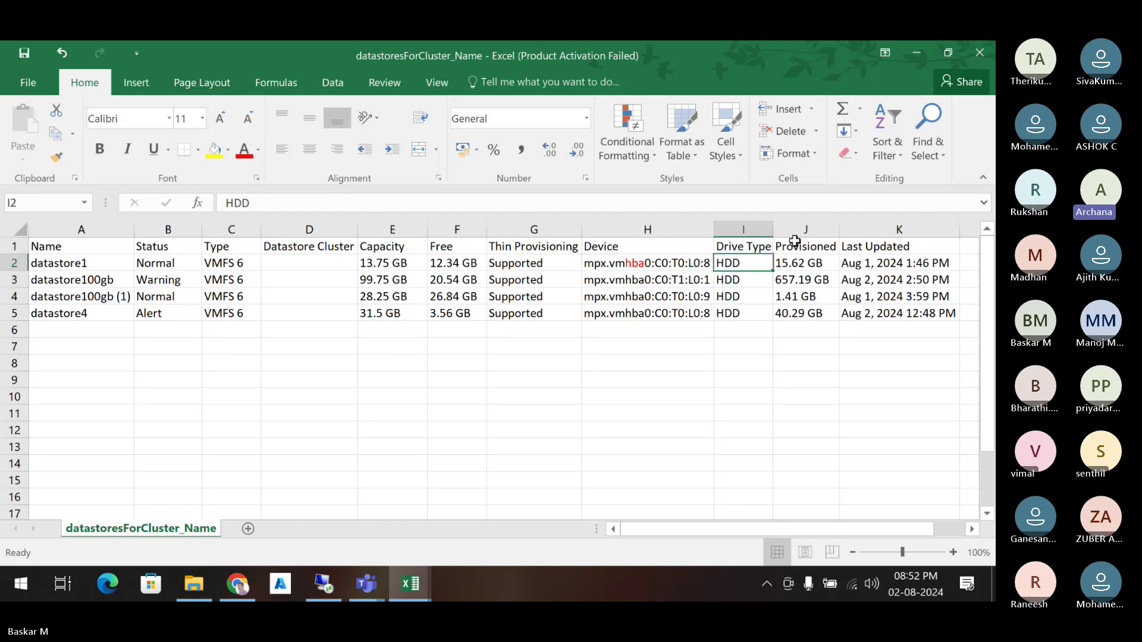
{"action": "left_click_drag", "start_coordinate": [772, 235], "coordinate": [775, 235]}
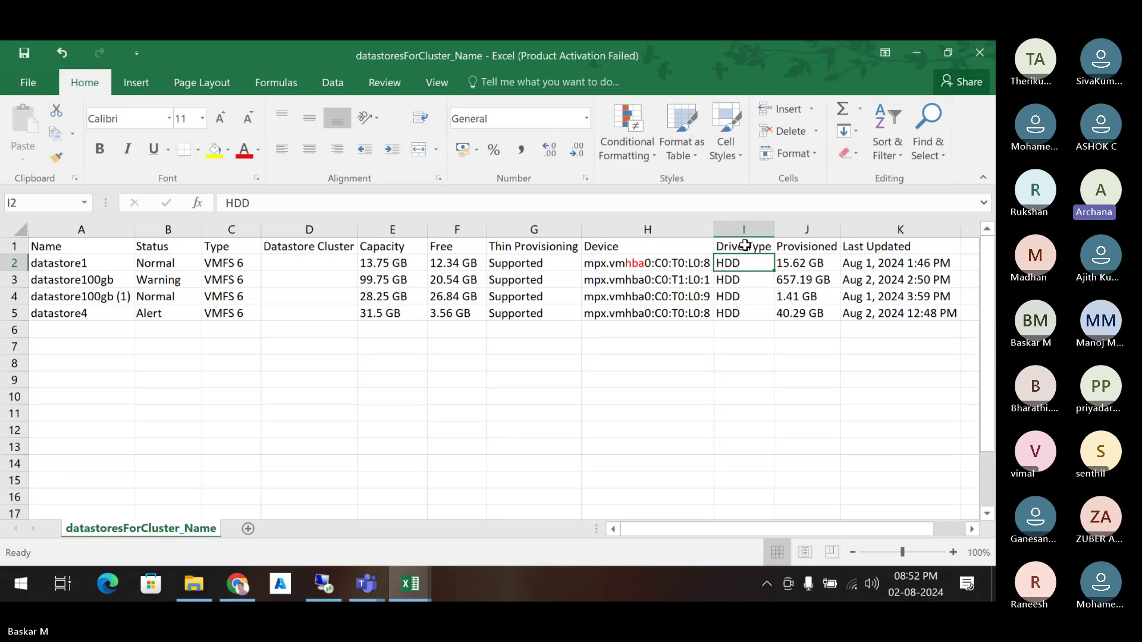
Step: Examine datastore1's provisioned space, last updated time and drive type in the exported sheet
{"action": "left_click_drag", "start_coordinate": [768, 529], "coordinate": [826, 523]}
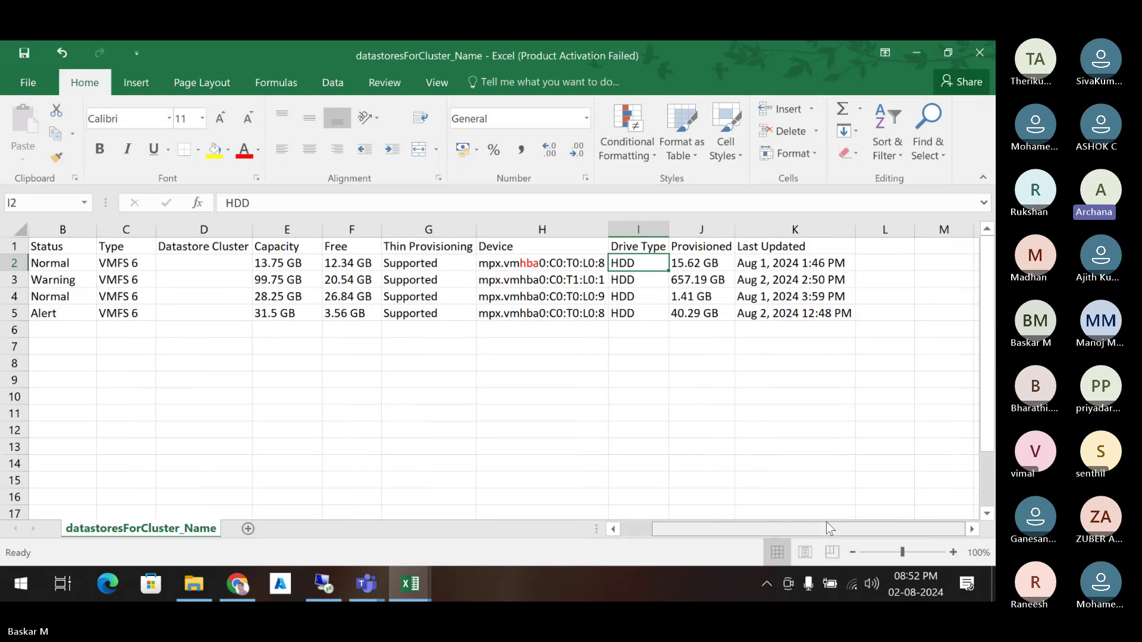
{"action": "left_click", "coordinate": [725, 263]}
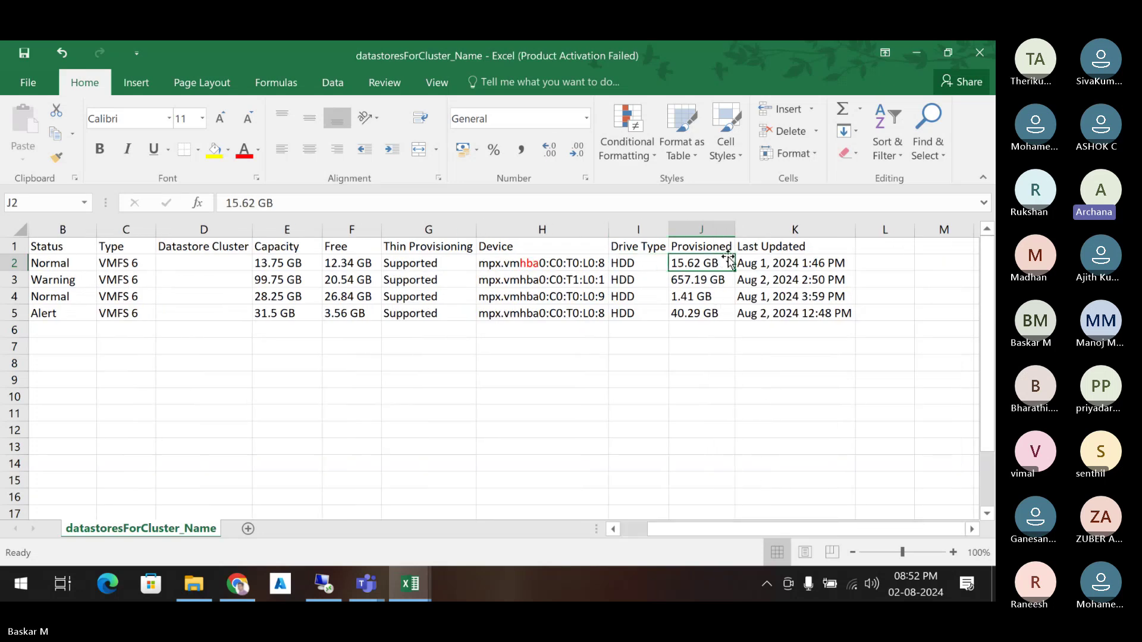
{"action": "left_click", "coordinate": [734, 227]}
{"action": "left_click", "coordinate": [792, 267]}
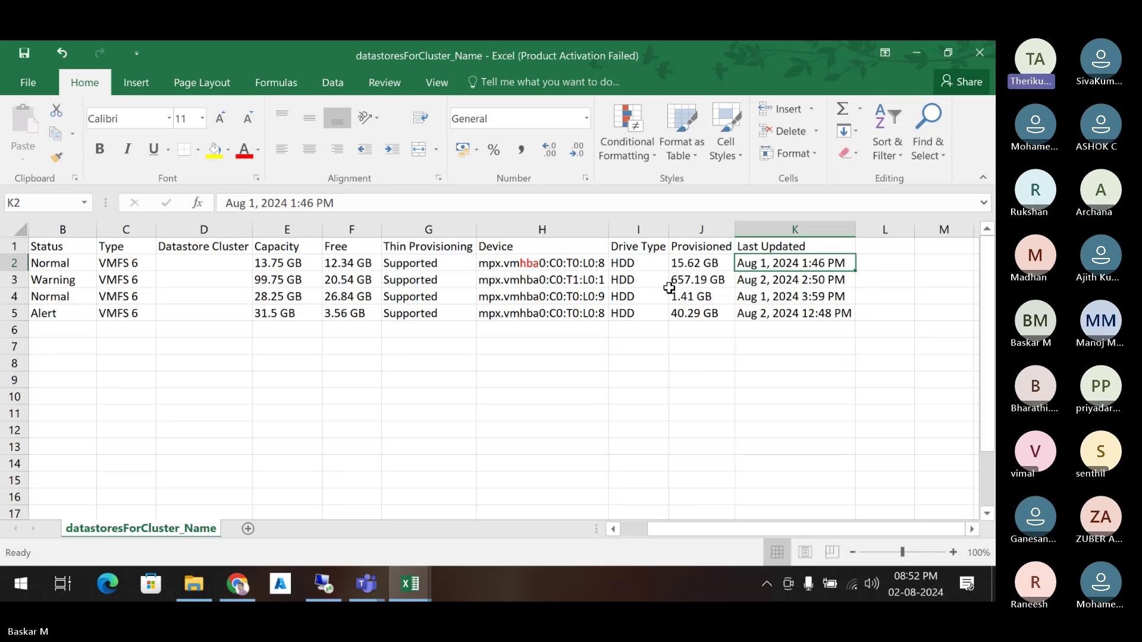
{"action": "left_click", "coordinate": [647, 261]}
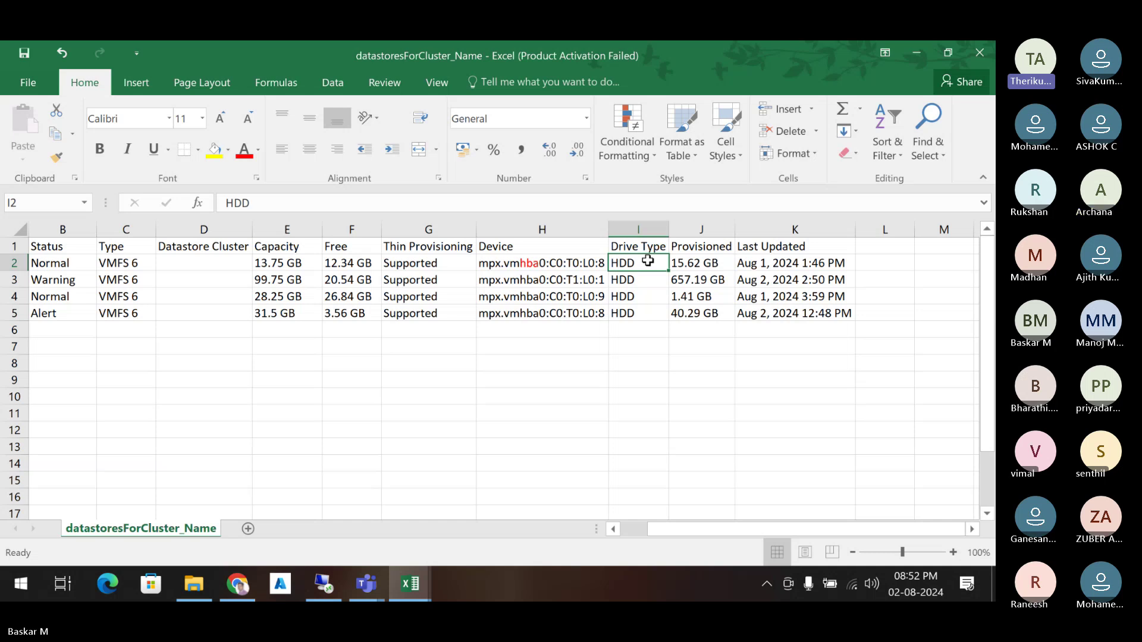
{"action": "double_click", "coordinate": [647, 262]}
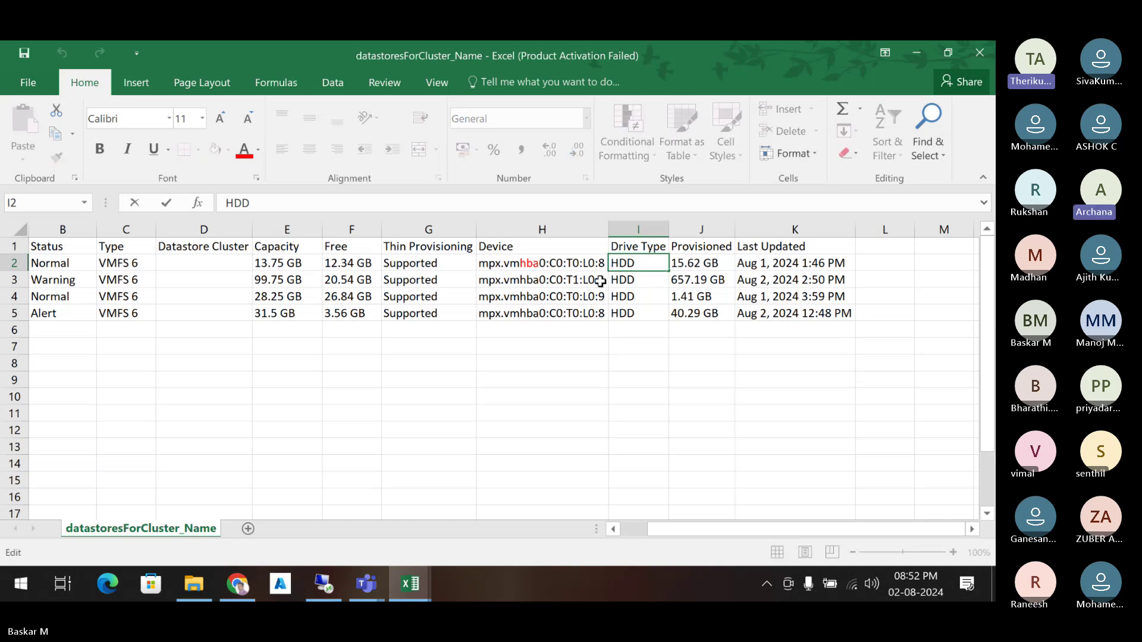
{"action": "key", "text": "Return"}
{"action": "left_click", "coordinate": [642, 264]}
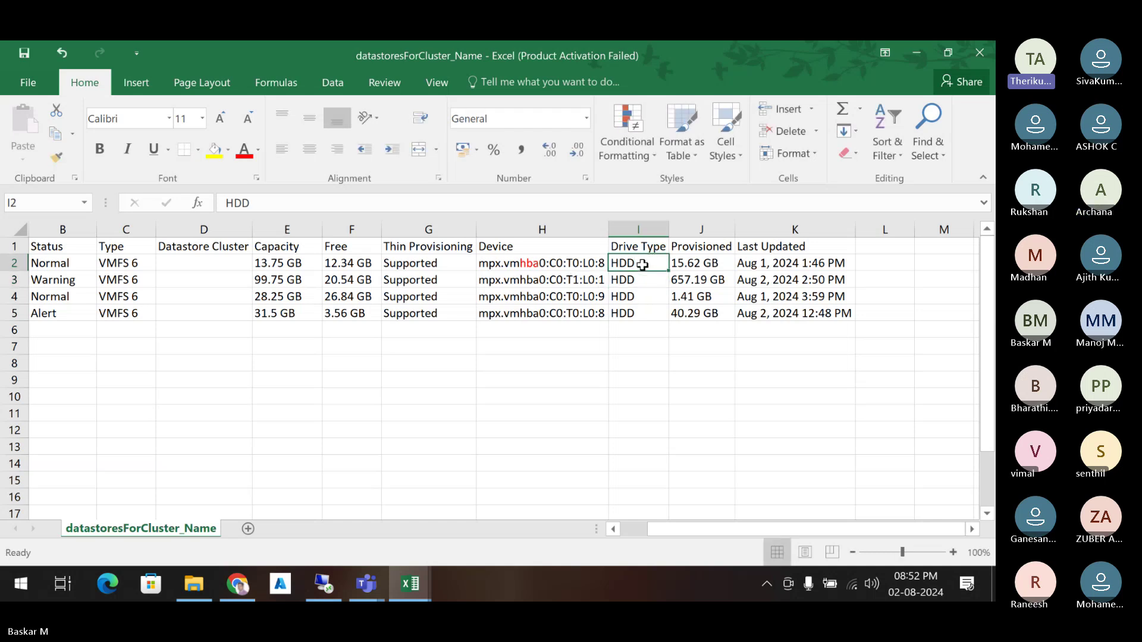
{"action": "left_click", "coordinate": [688, 262]}
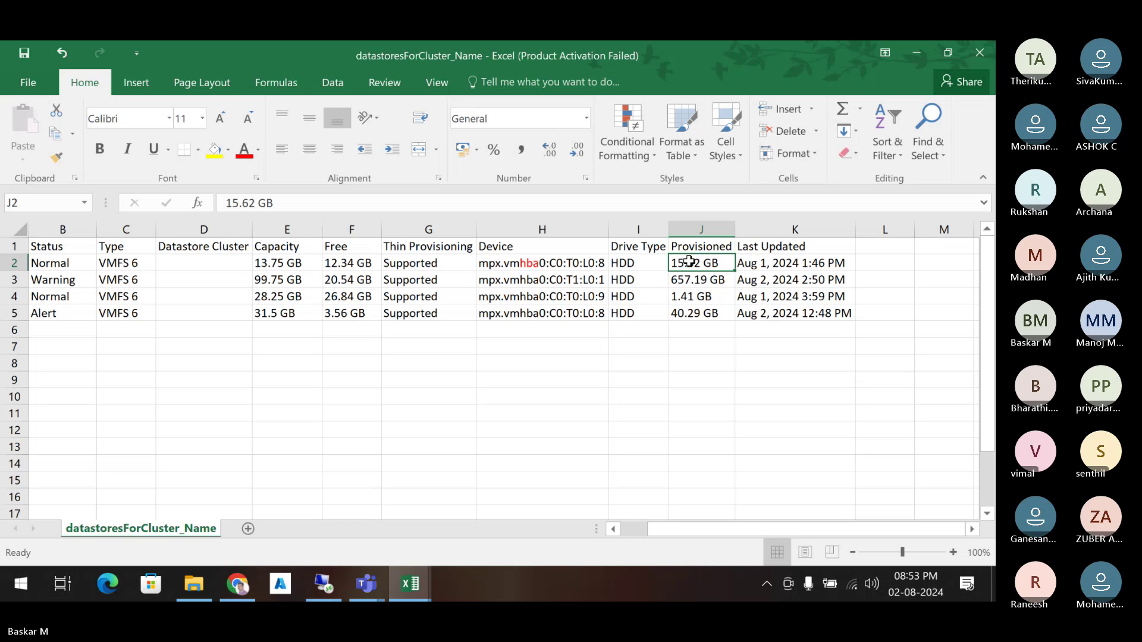